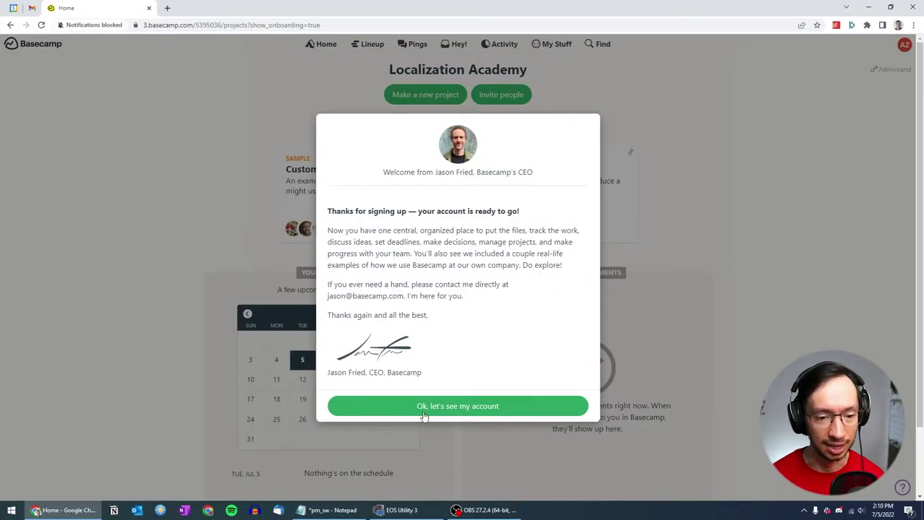
- Dismiss the welcome message and create a project named "Project A" with the description "A simple project into 4 languages"
click(443, 407)
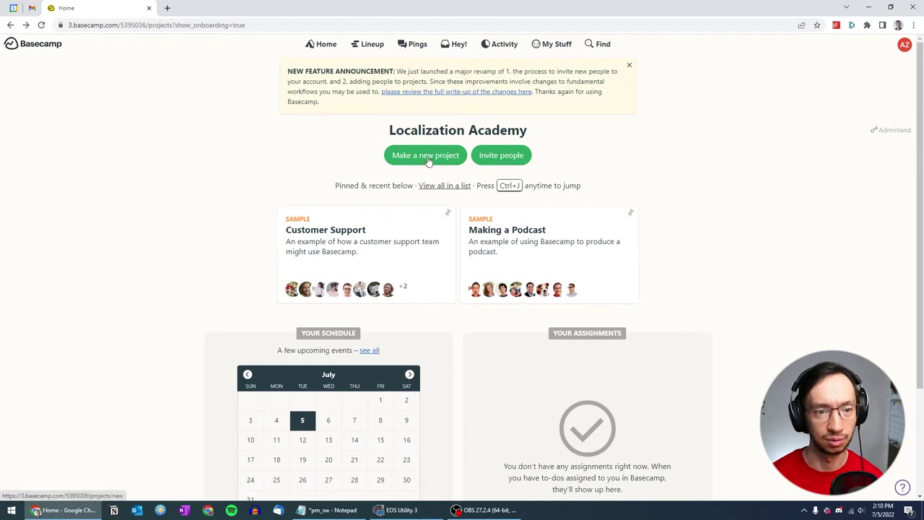
click(428, 160)
click(378, 212)
text(Proje)
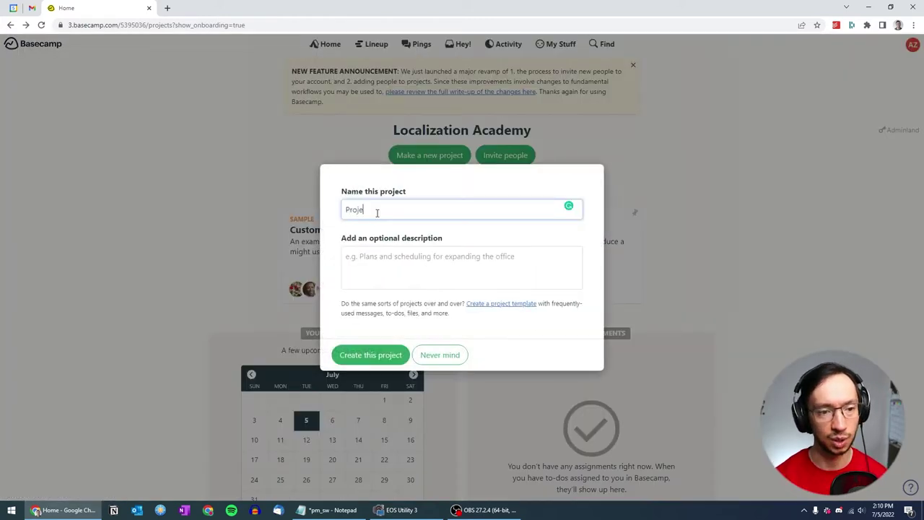
text(ct A)
click(385, 271)
text(A simple project into 4 language)
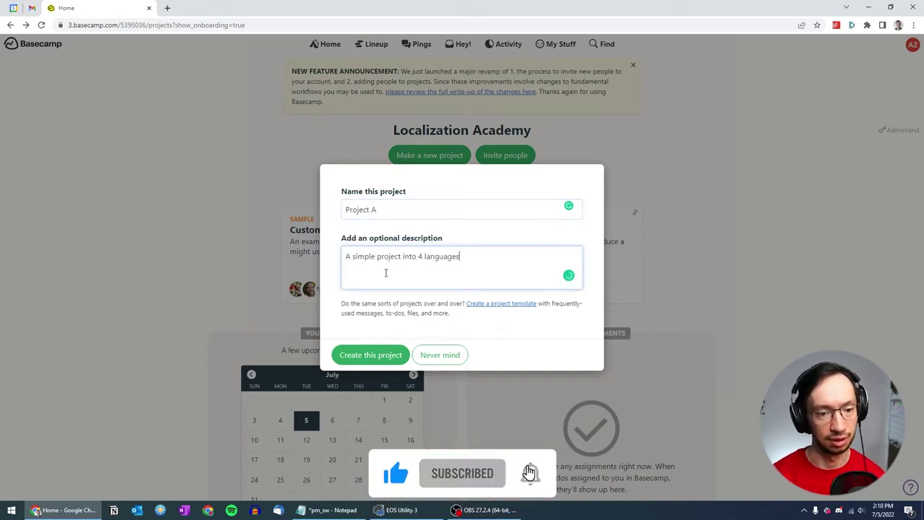
text(s)
click(375, 353)
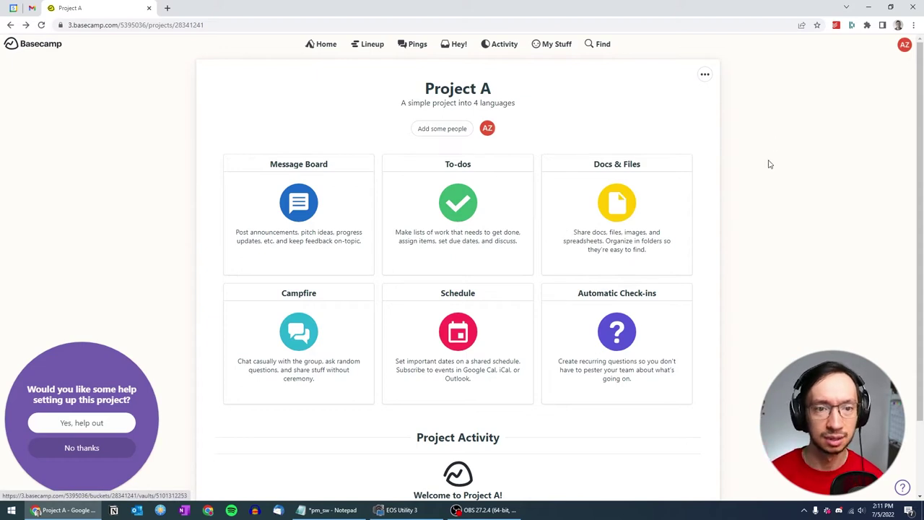
- Look over the tool setup options for Project A and return to the project's main page
click(704, 74)
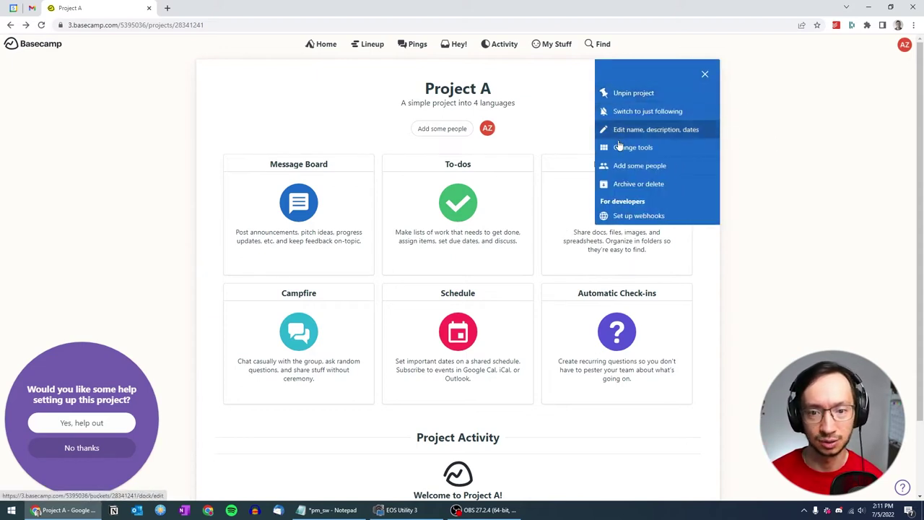
click(682, 156)
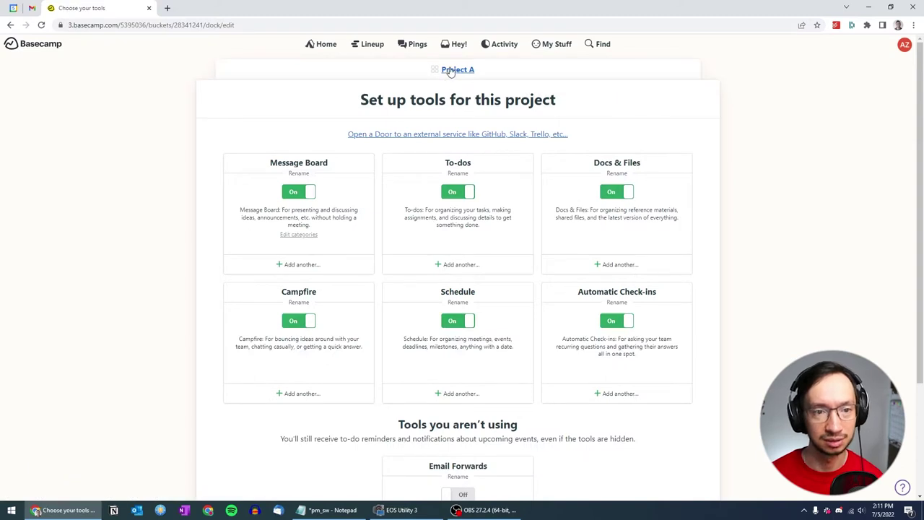
click(448, 68)
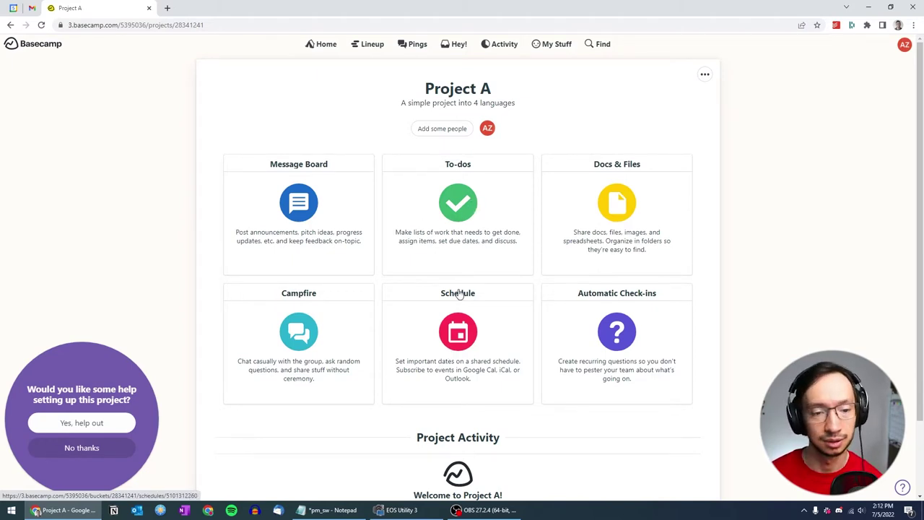
- Create a to-do list named "Main" in Project A
click(454, 205)
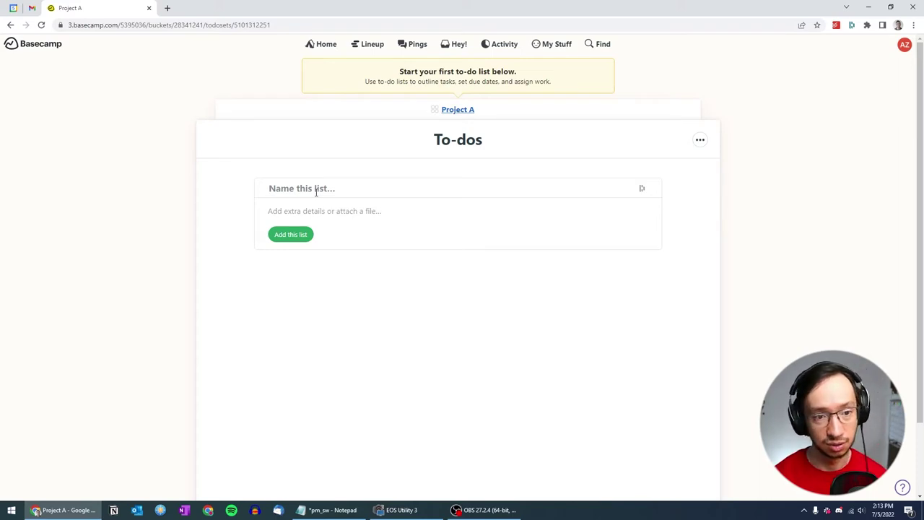
text(Main)
key(Return)
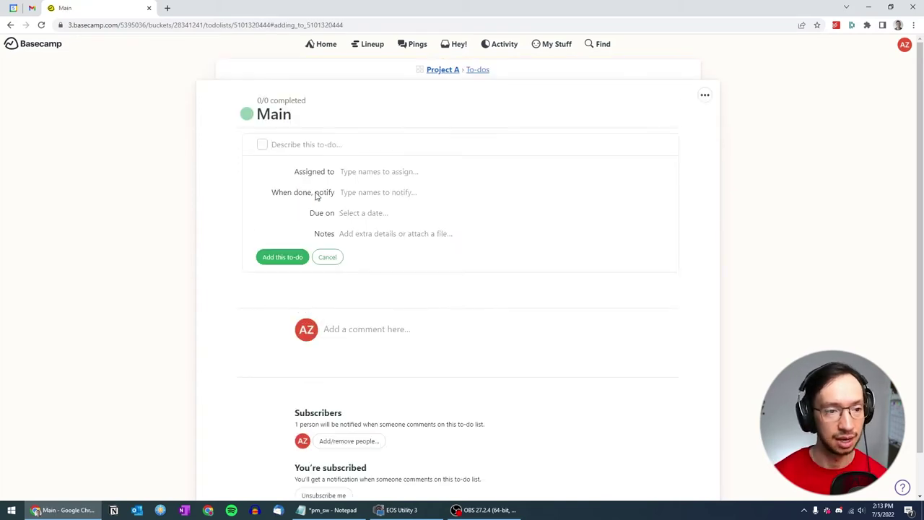
- Add the to-dos "Translation - 30k", "Review - 40 hrs" and "Delivery" to the Main list and close the entry form
text(Translat)
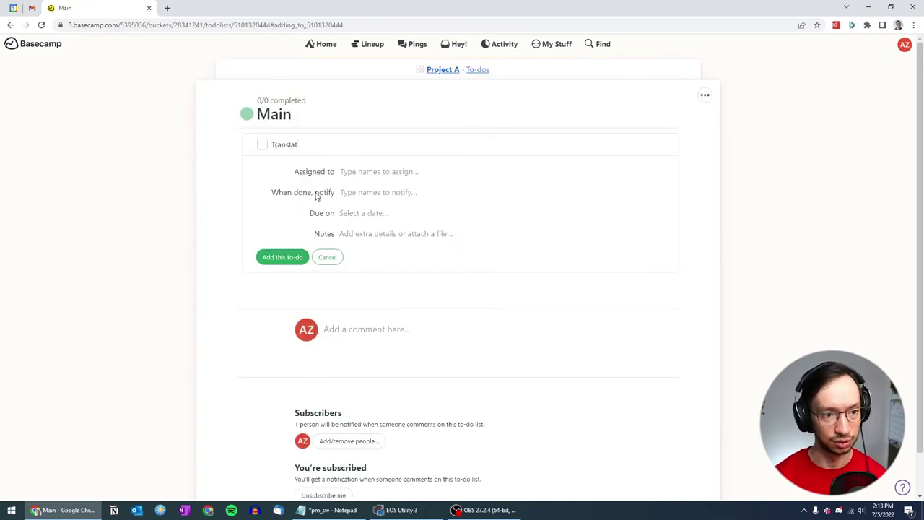
text(ion - 30k)
key(Return)
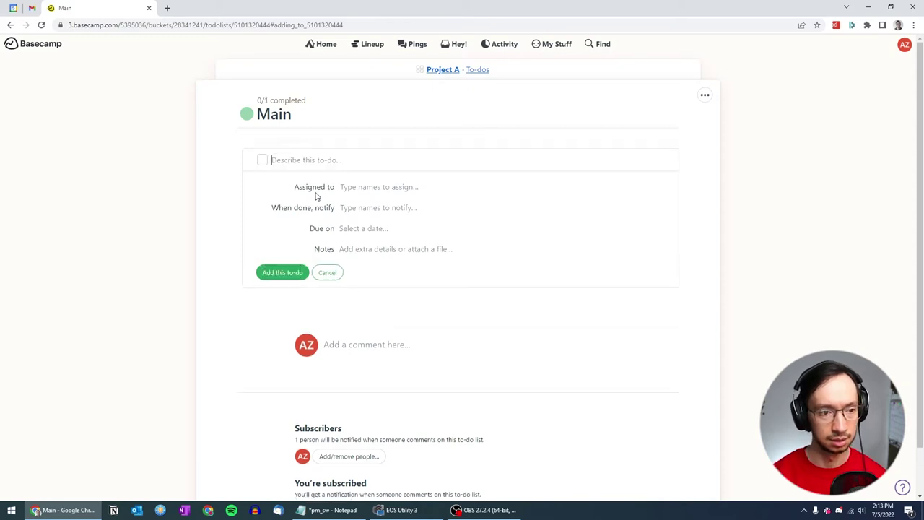
text(Review - 40 hrs)
key(Return)
text(Deliver)
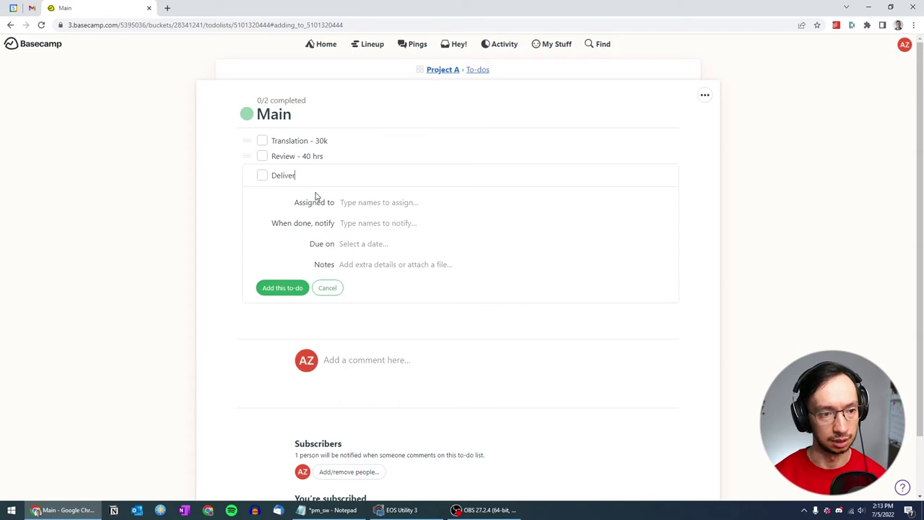
text(y)
key(Return)
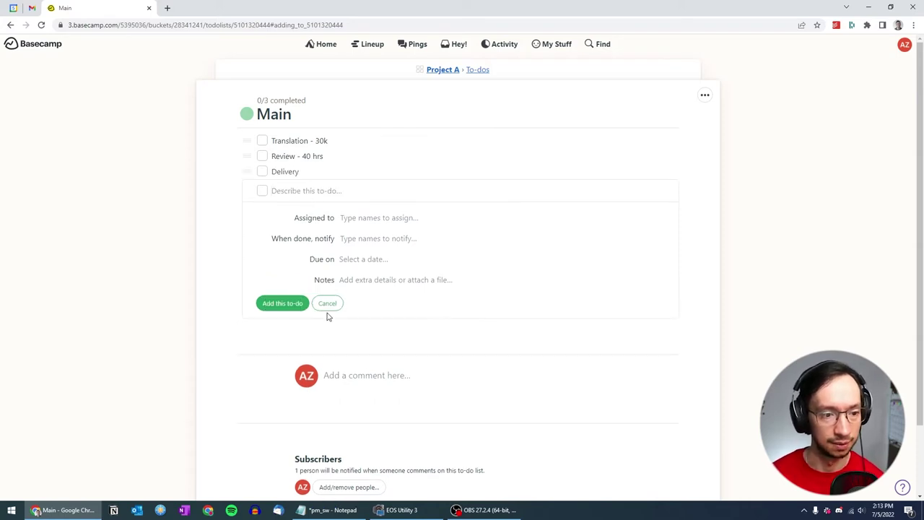
click(329, 309)
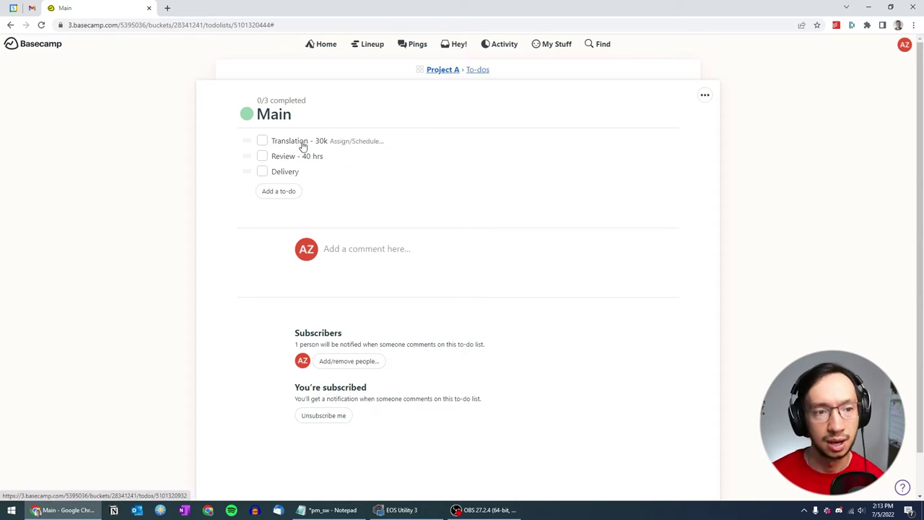
- Schedule the "Translation - 30k" to-do to run for multiple days, from July 11 to July 29, 2022, and save it
click(360, 145)
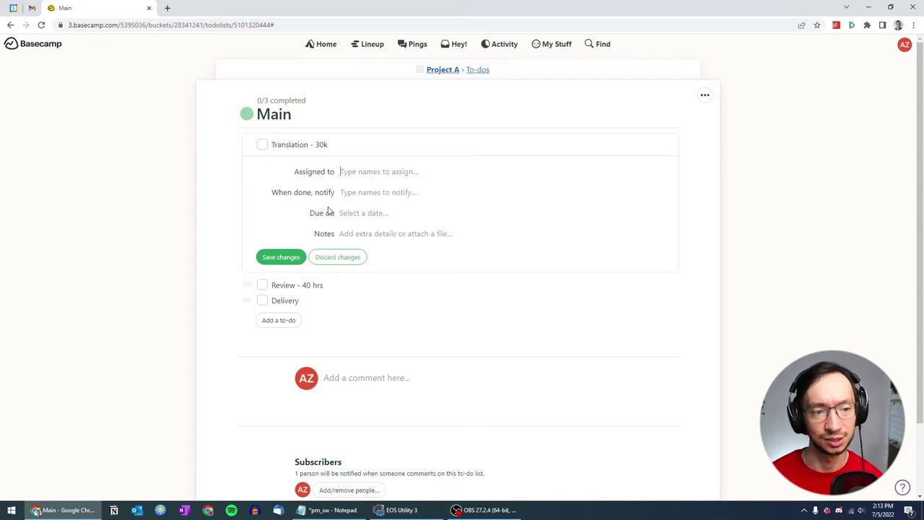
click(357, 218)
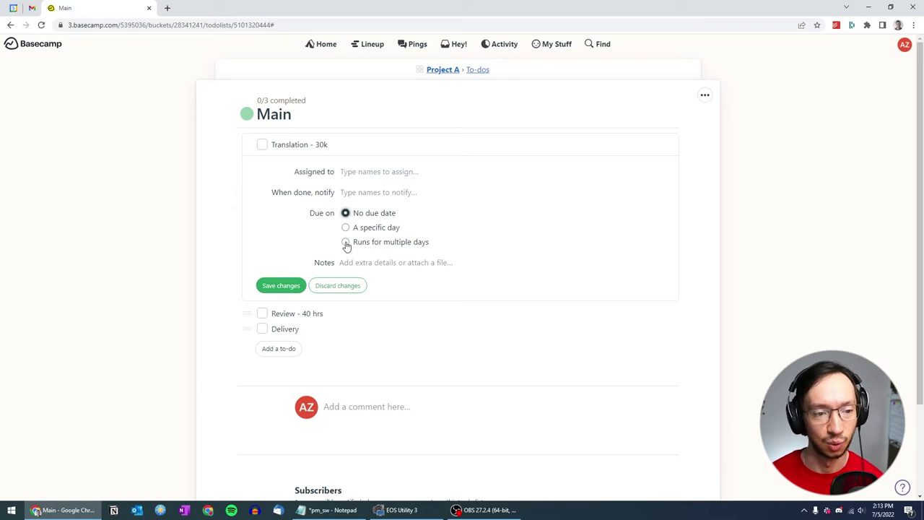
click(346, 242)
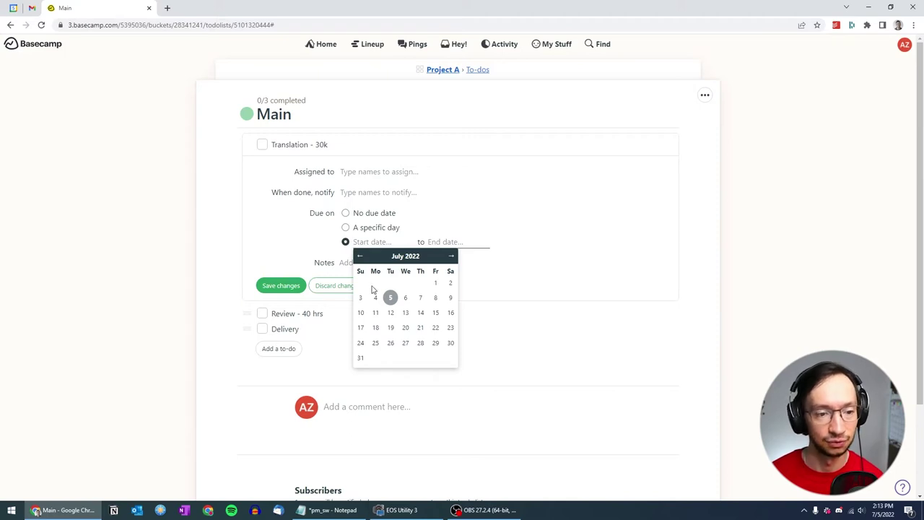
click(376, 315)
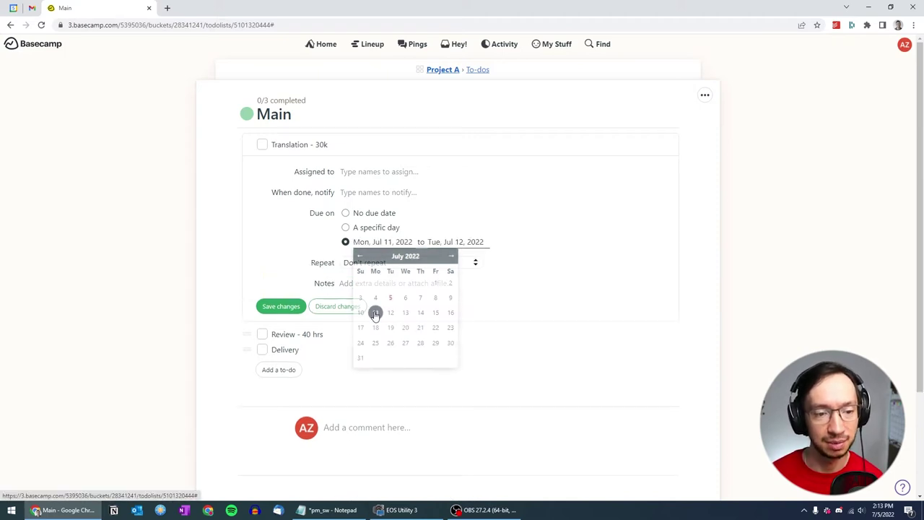
click(440, 241)
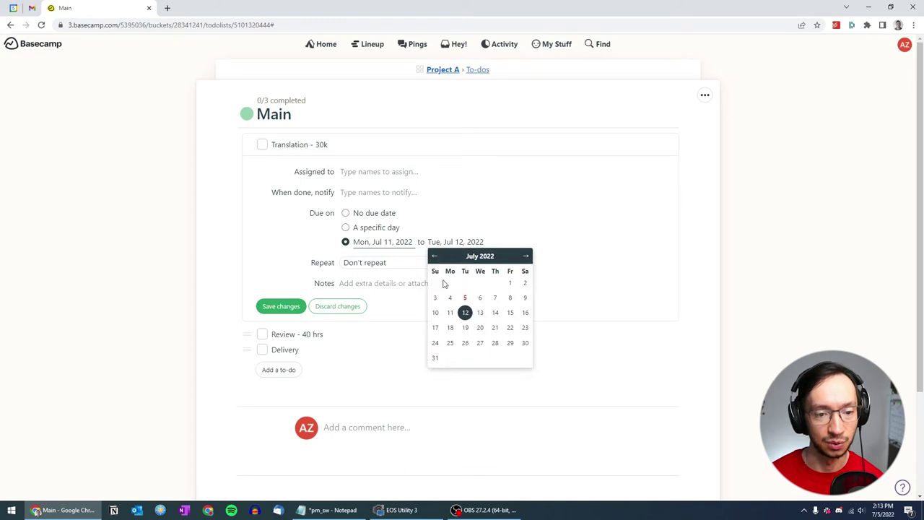
click(510, 343)
click(281, 309)
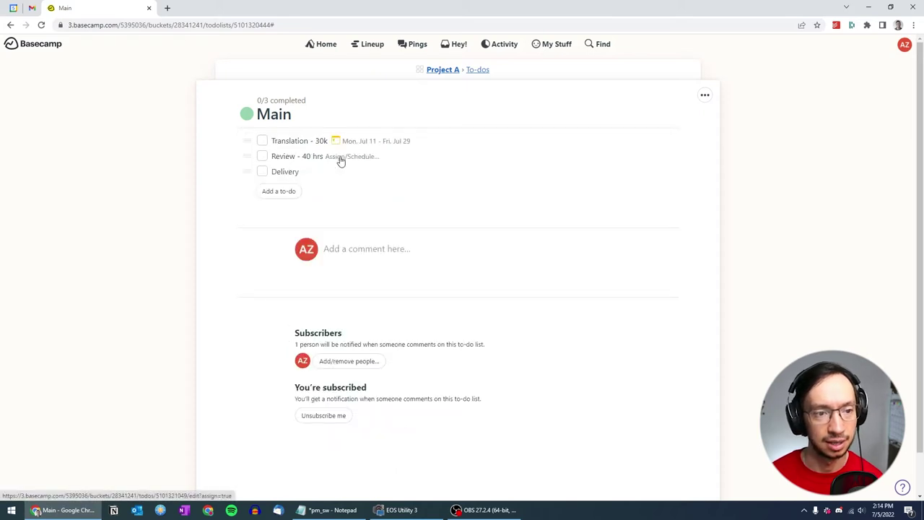
- Schedule the "Review - 40 hrs" to-do to run from August 1 to August 5, 2022
click(341, 160)
click(371, 229)
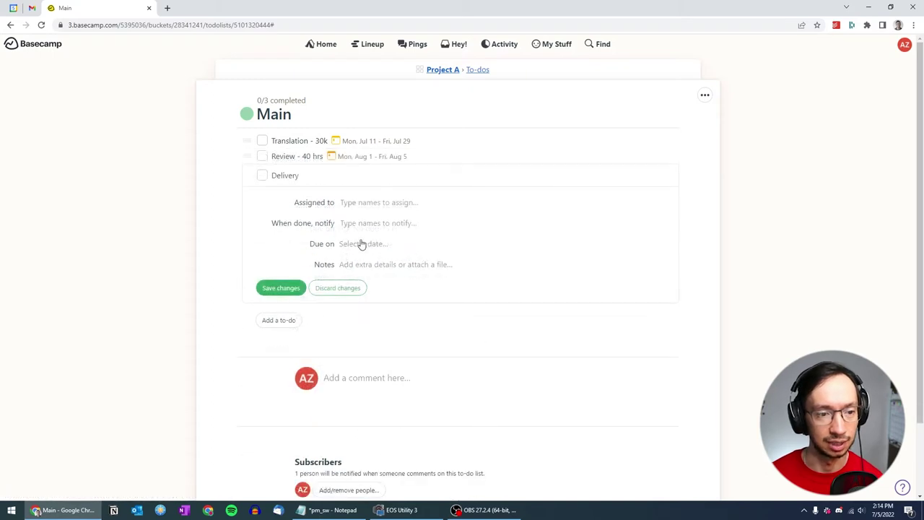
- Set the "Delivery" to-do due on a specific day, August 5, 2022, and save it
click(361, 243)
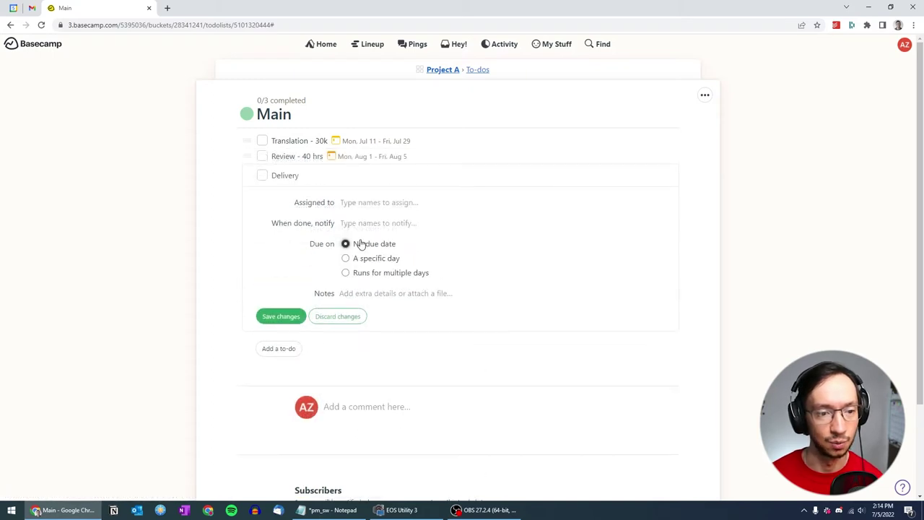
click(361, 258)
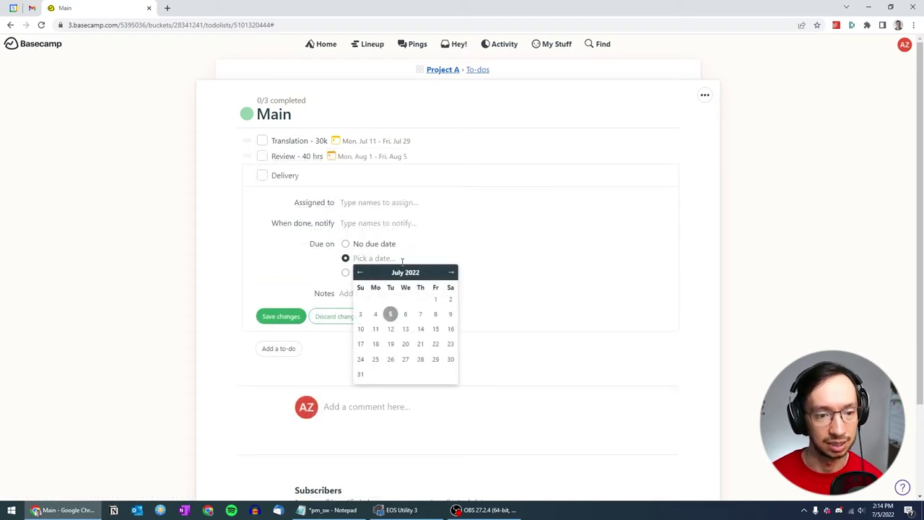
click(451, 272)
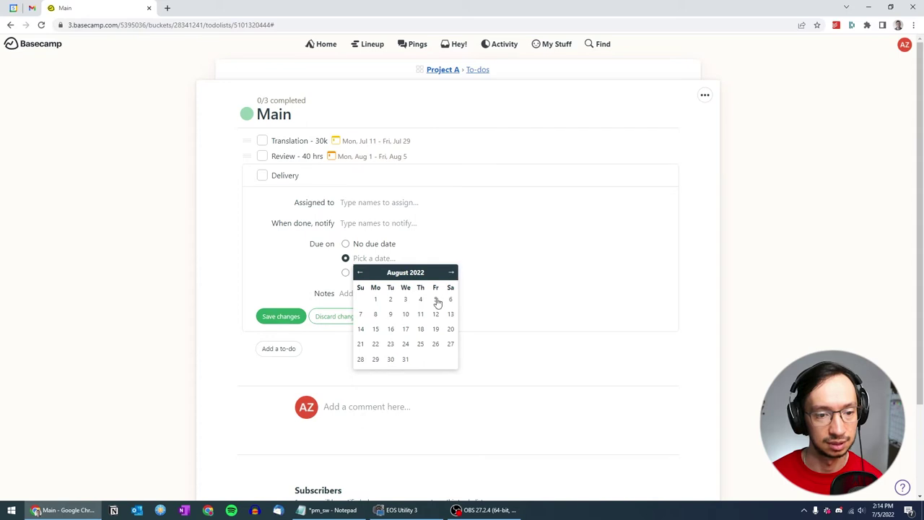
click(436, 299)
click(270, 336)
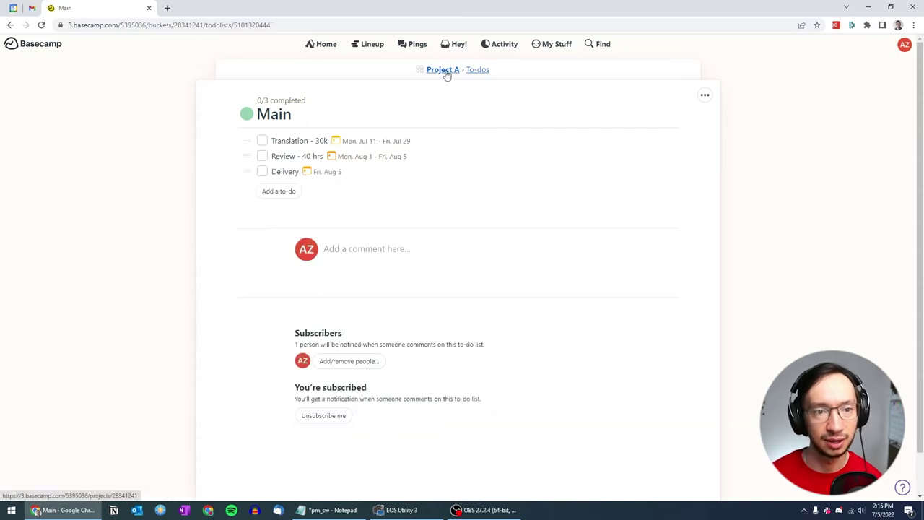
- Open Project A's schedule and examine how the translation, review and delivery to-dos are laid out day by day
click(442, 73)
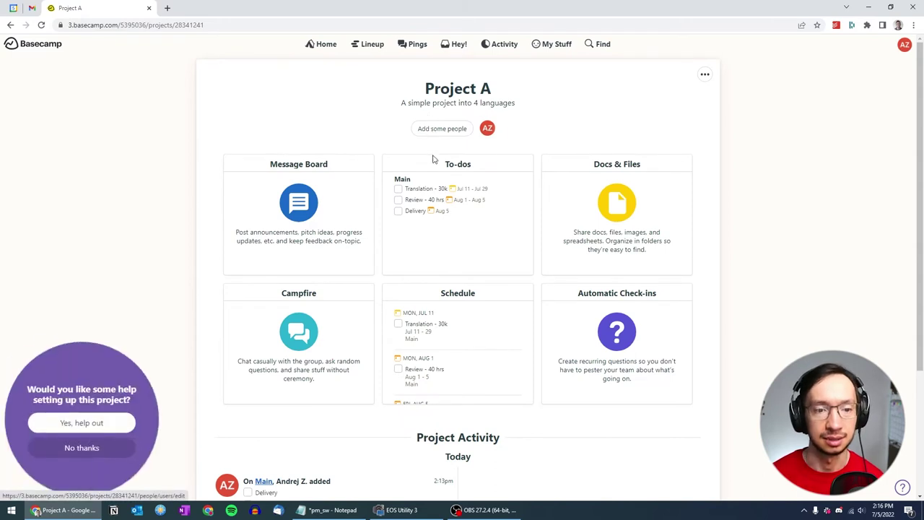
click(454, 291)
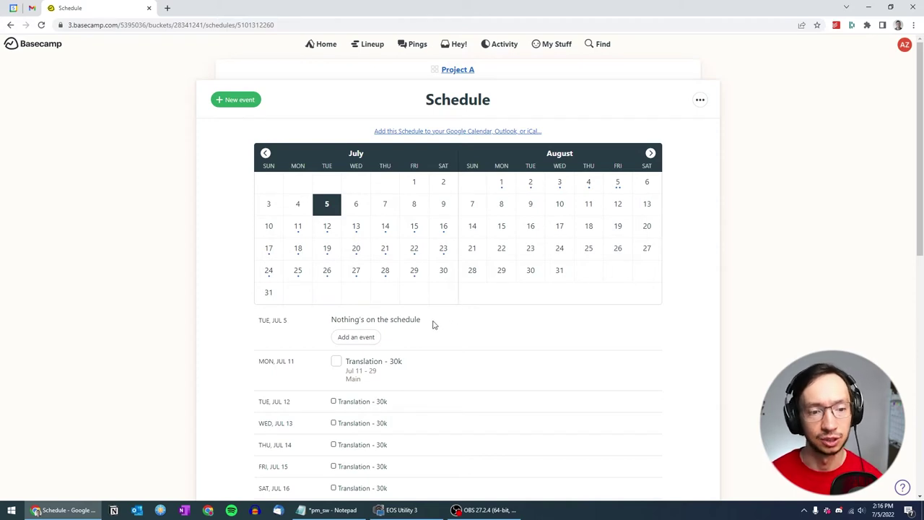
scroll(429, 322, down, 2)
scroll(529, 275, up, 2)
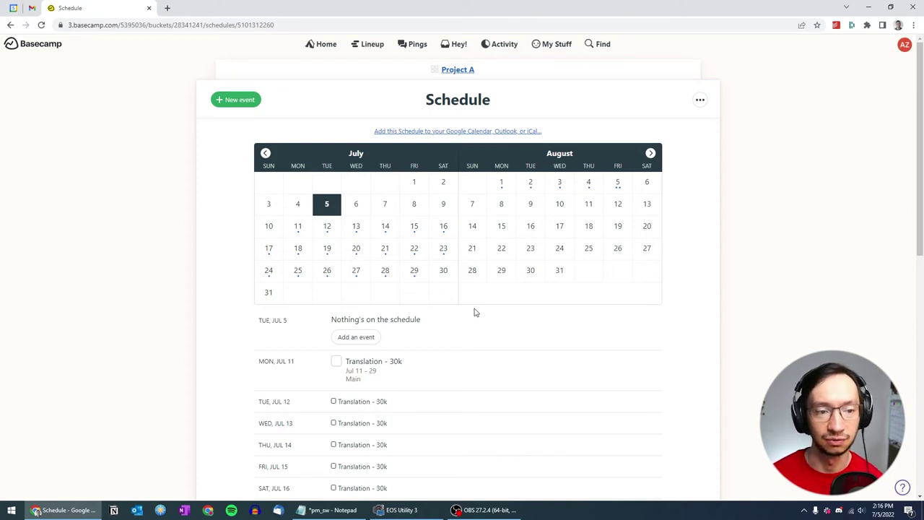
scroll(474, 311, down, 1)
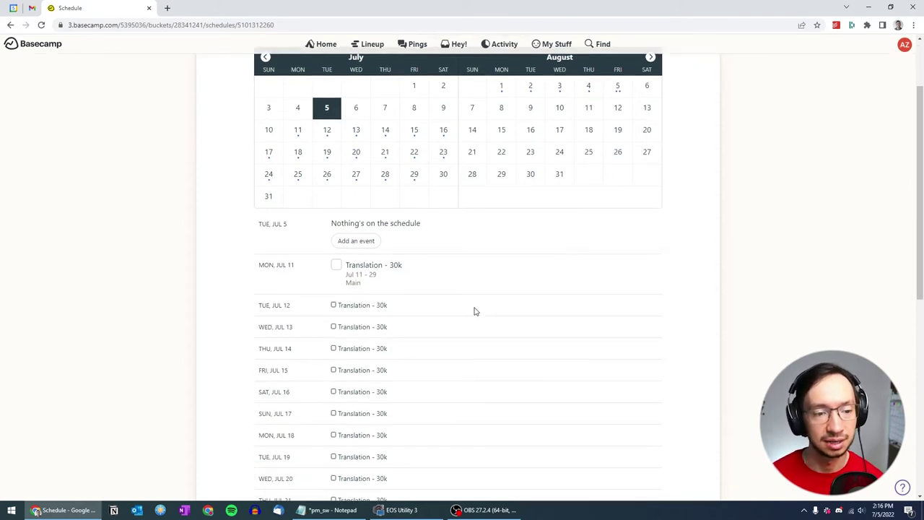
scroll(475, 311, down, 1)
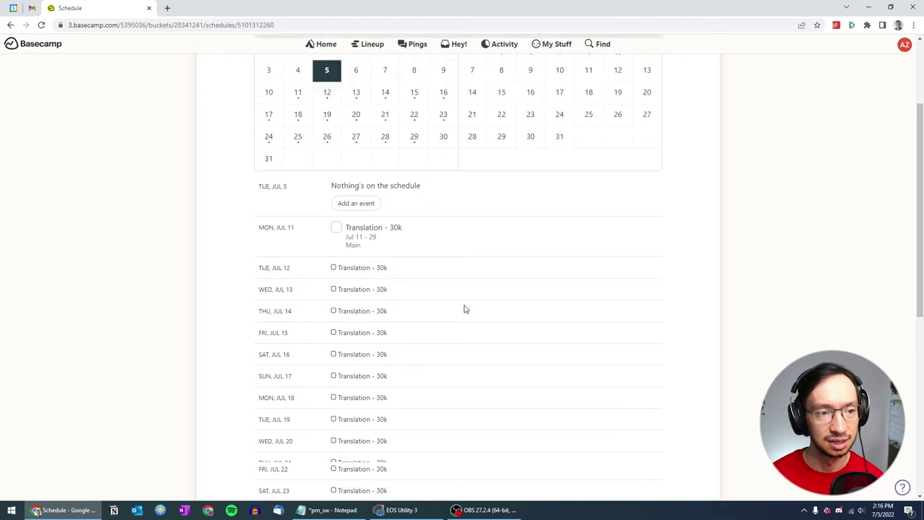
scroll(474, 311, up, 1)
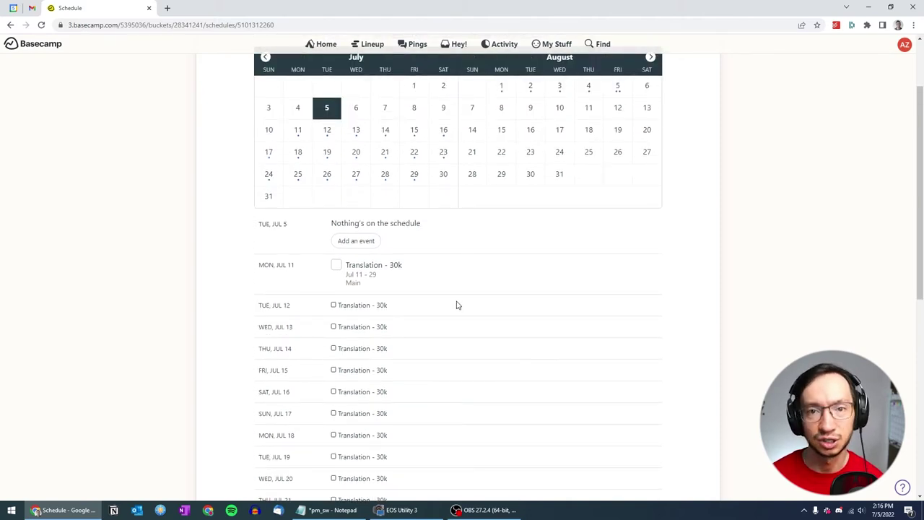
scroll(458, 305, down, 1)
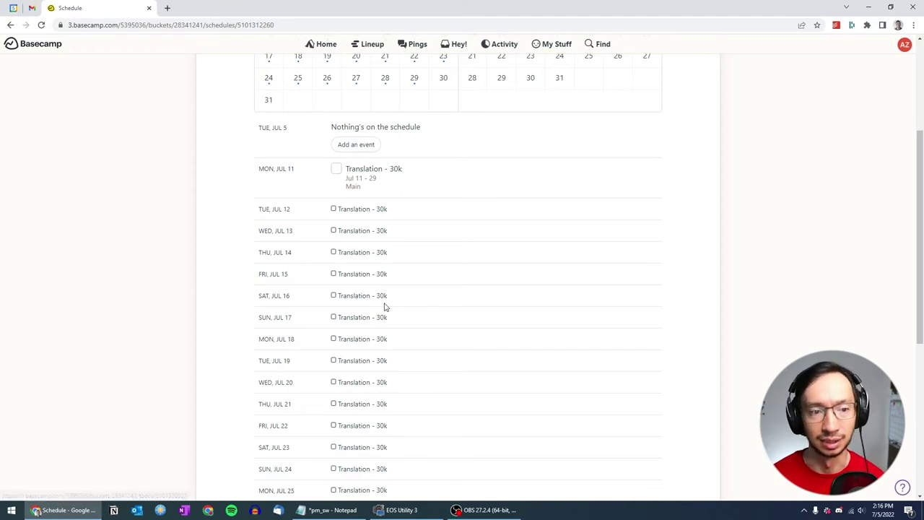
scroll(390, 304, up, 1)
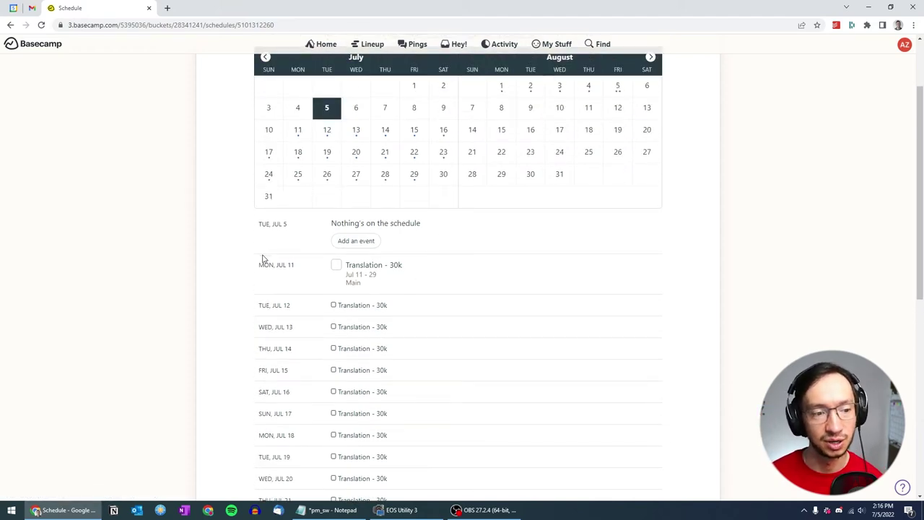
drag(265, 266, 292, 265)
click(293, 265)
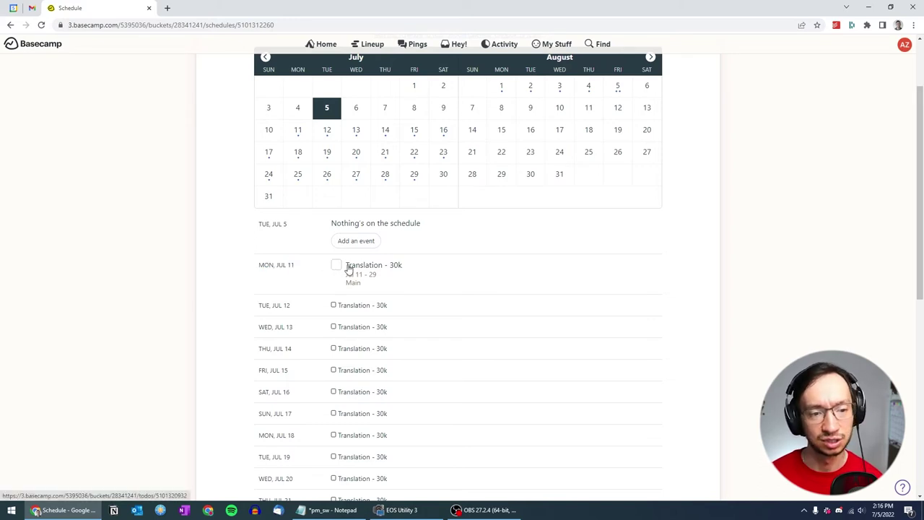
scroll(390, 288, down, 6)
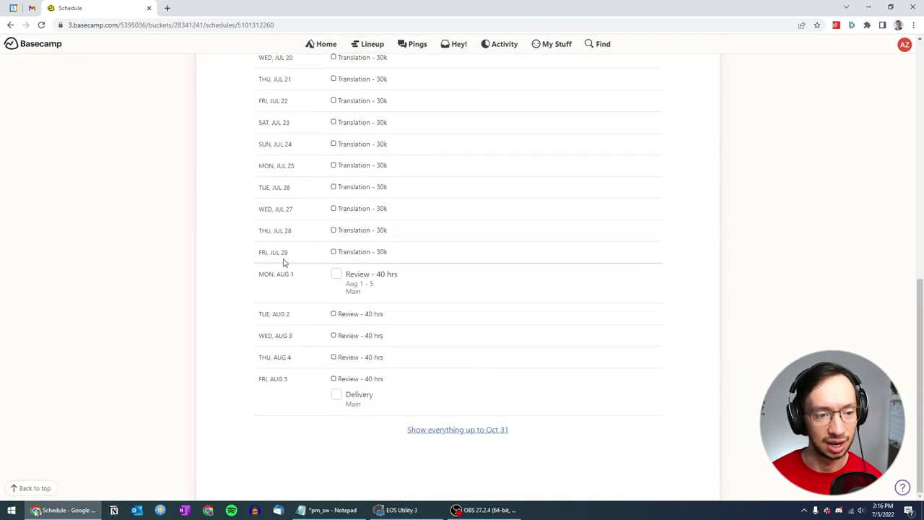
- Compare the July and August calendar in Project A's schedule with the daily to-do entries below it
scroll(371, 275, up, 10)
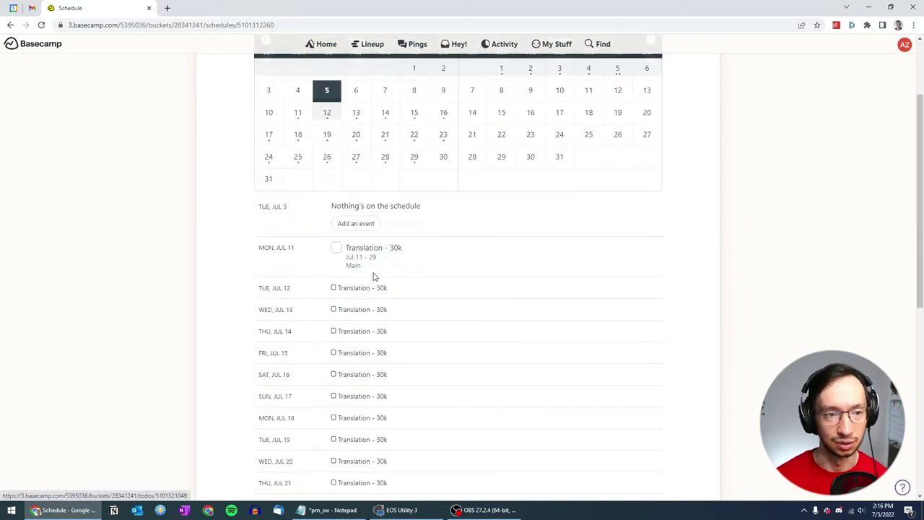
scroll(354, 226, down, 1)
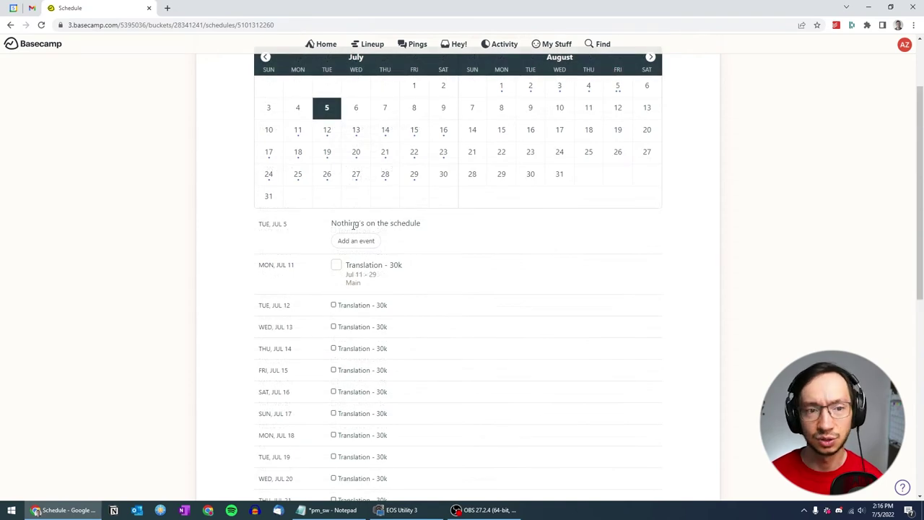
scroll(354, 225, up, 1)
scroll(354, 229, down, 3)
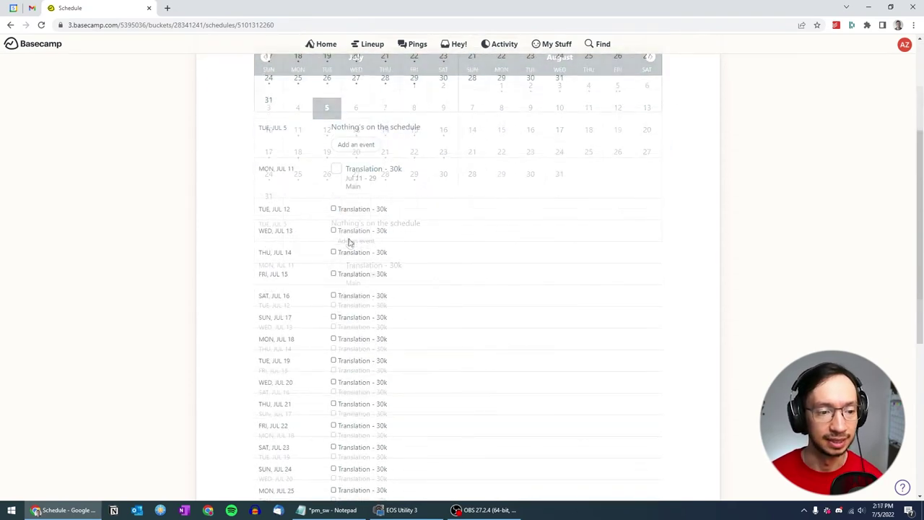
scroll(349, 243, up, 3)
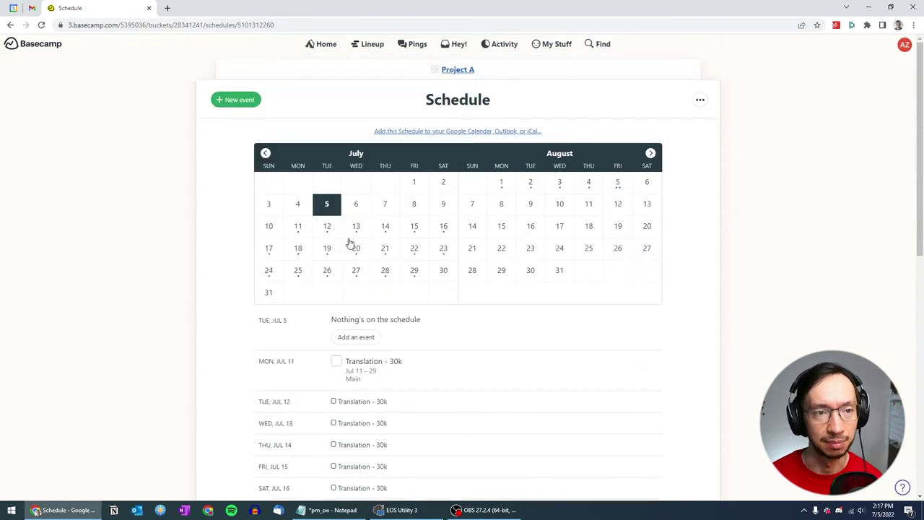
- Edit Project A's details to add project schedule dates, with July 11, 2022 as the start date
click(455, 70)
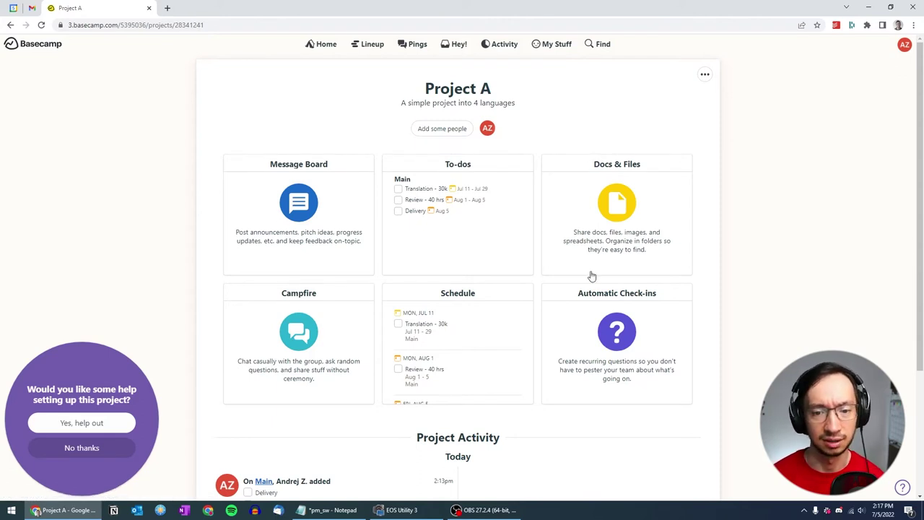
click(704, 75)
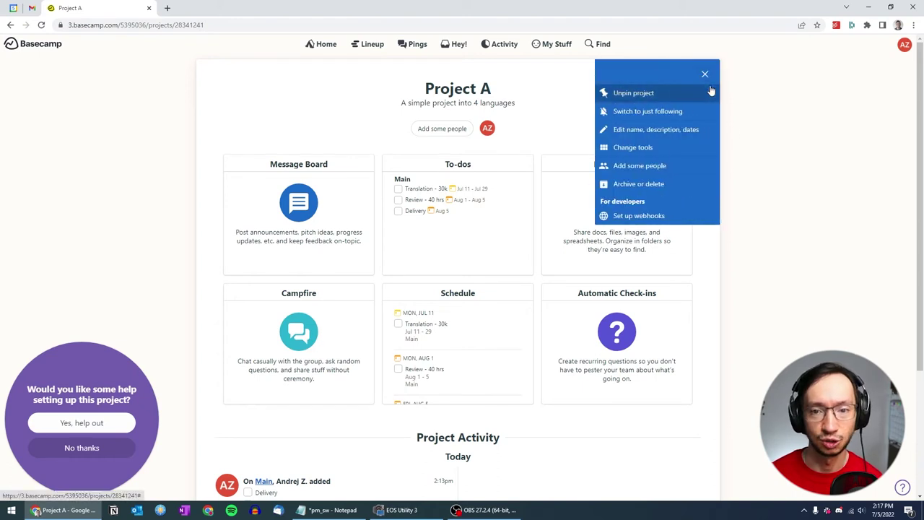
click(648, 131)
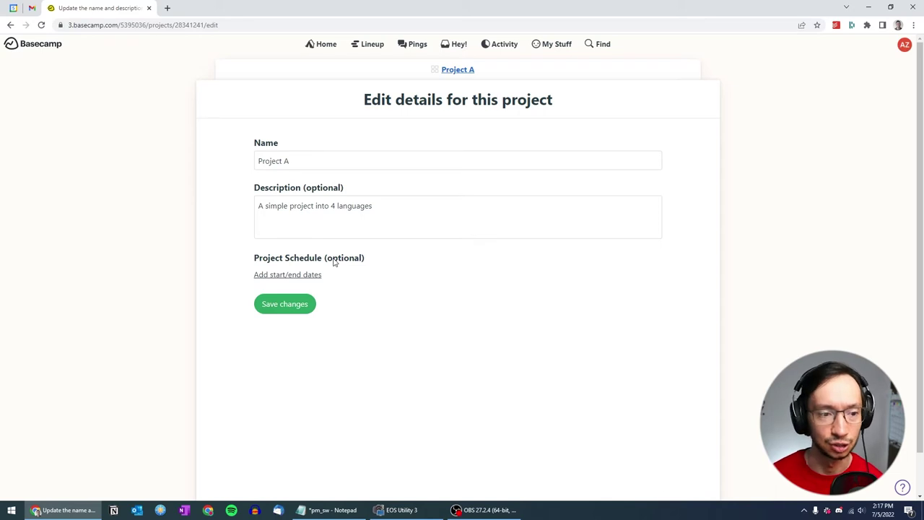
click(282, 275)
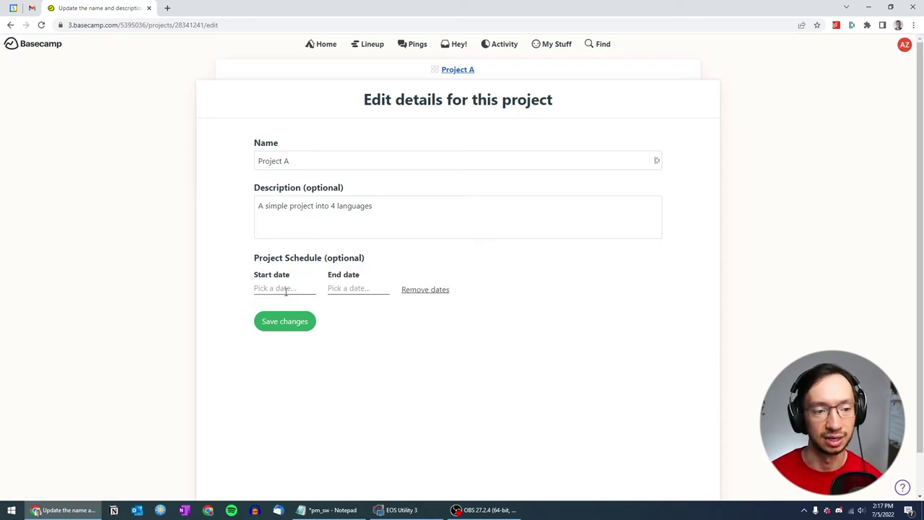
click(280, 290)
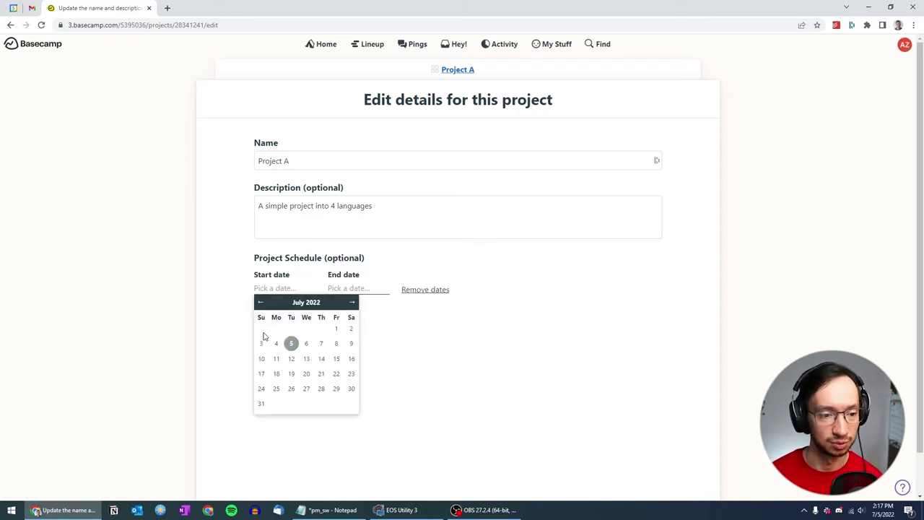
click(276, 360)
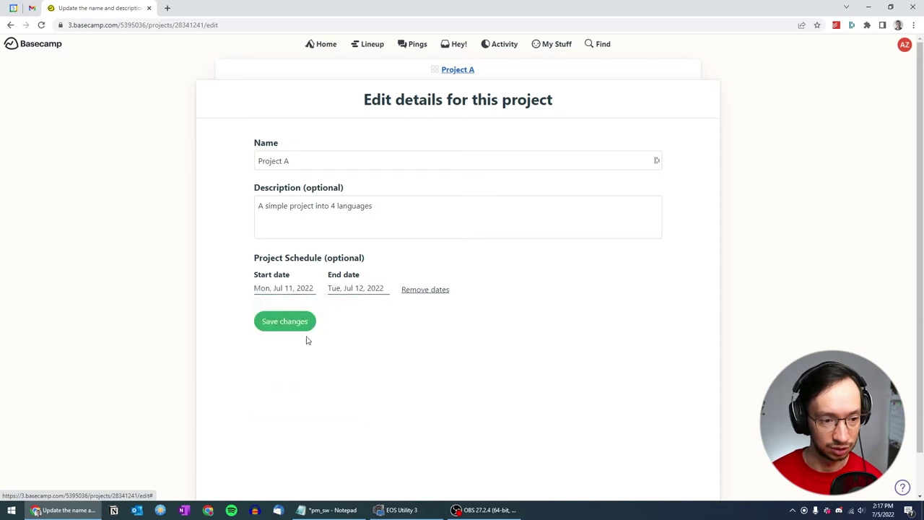
- Set Project A's end date to August 5, 2022 and save the project details
click(380, 289)
click(424, 303)
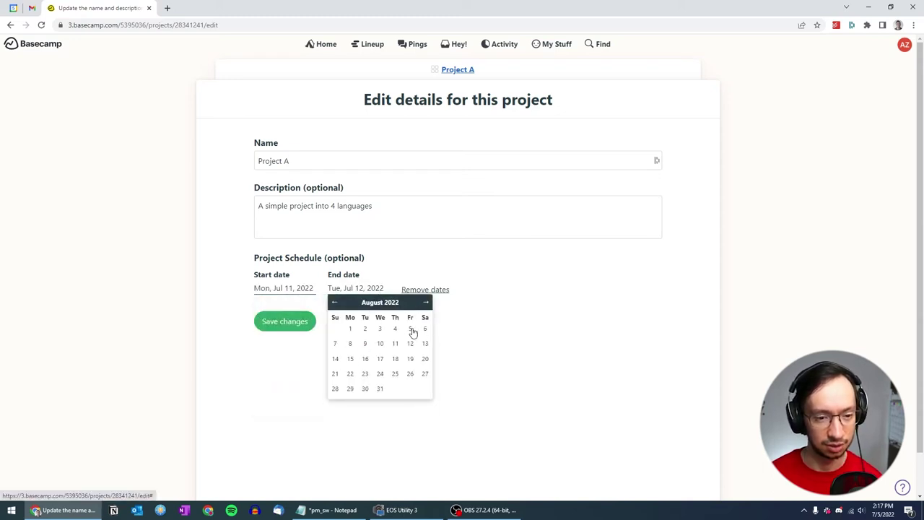
click(411, 330)
click(292, 325)
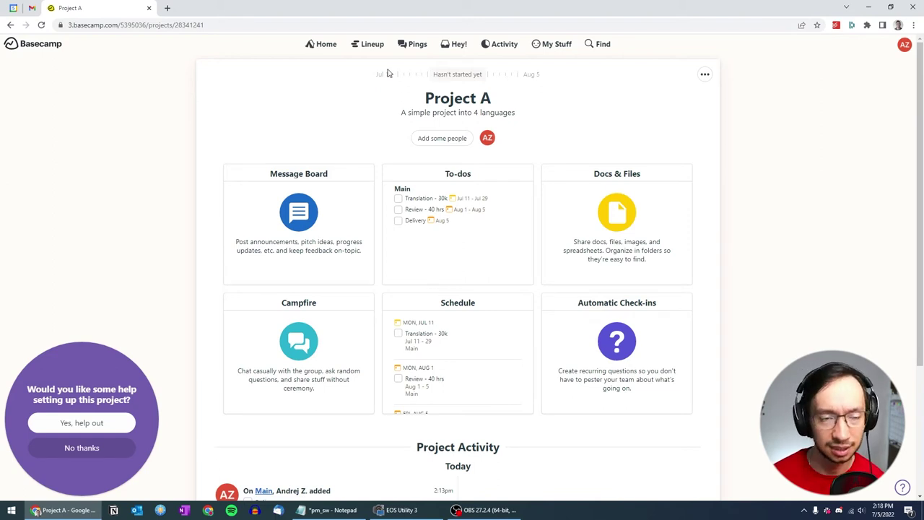
- View Project A's bar on the Lineup timeline of scheduled projects
click(366, 44)
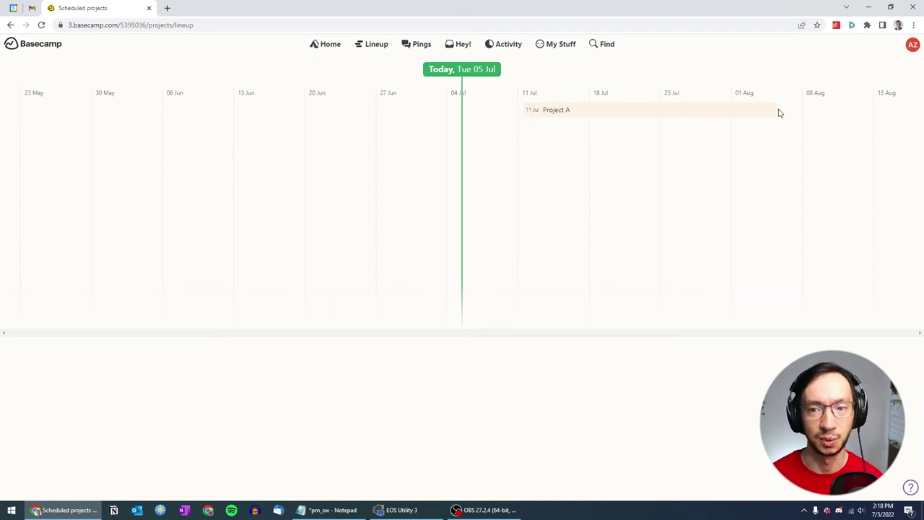
click(543, 114)
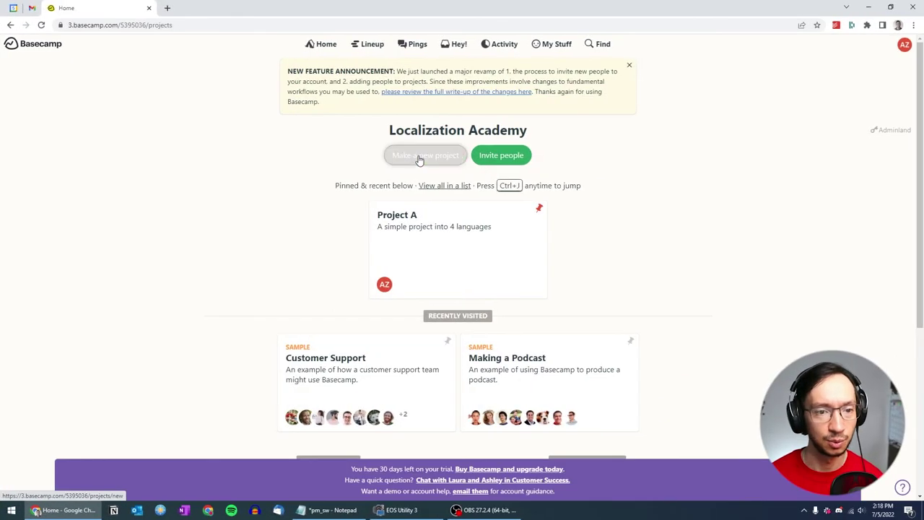
- Create a new project named "Project B" without a description
click(418, 155)
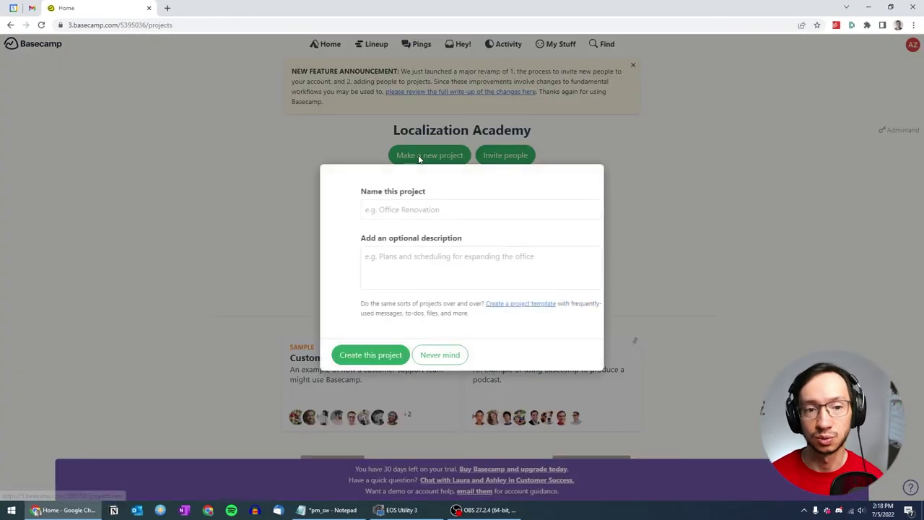
click(411, 205)
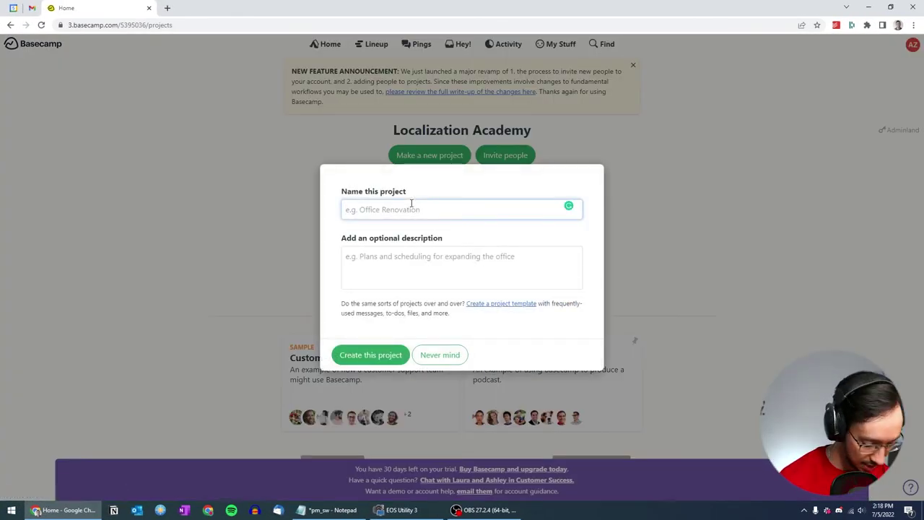
text(Project B)
click(361, 357)
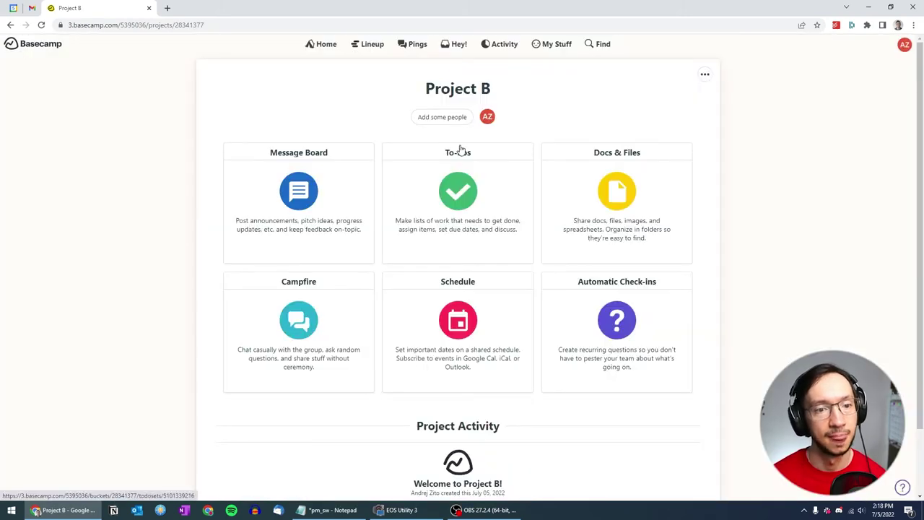
- Add a first to-do list named "LI" to Project B
click(457, 151)
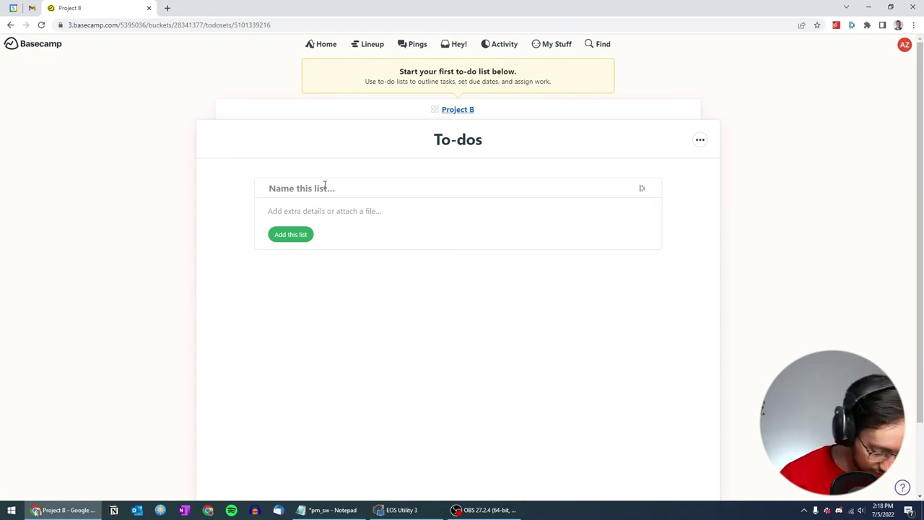
text(Li)
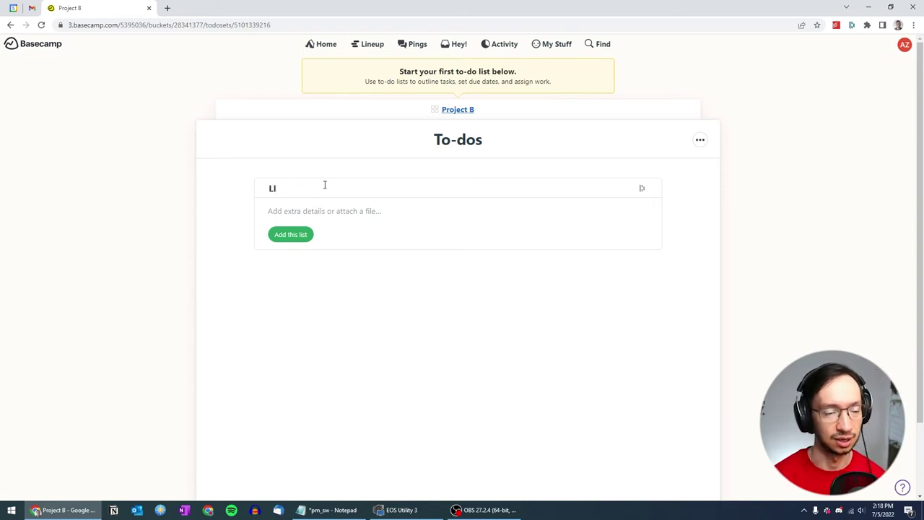
click(284, 237)
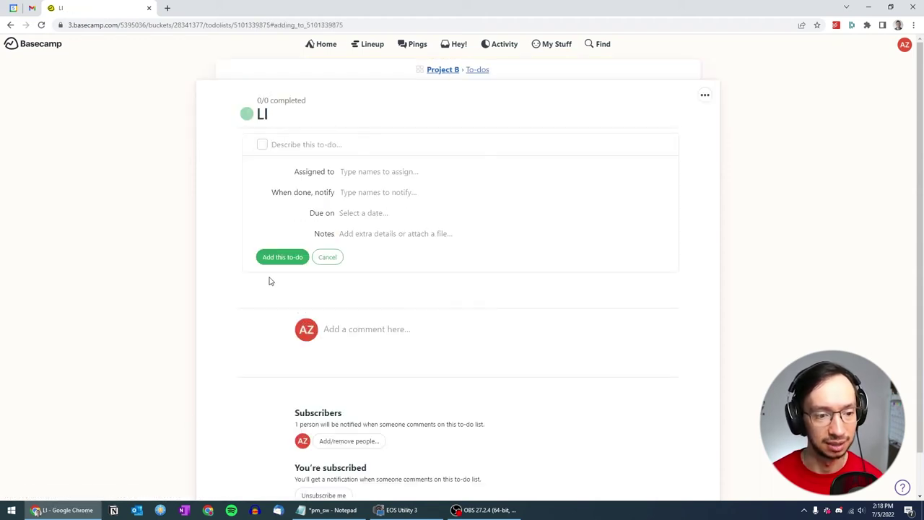
- Return to Project B's to-dos and add a second list named "DE, JA"
click(475, 70)
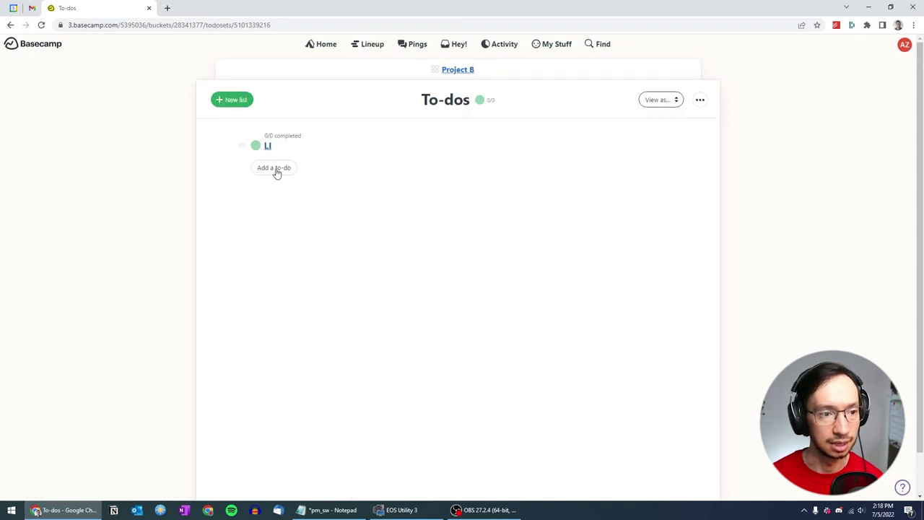
click(230, 104)
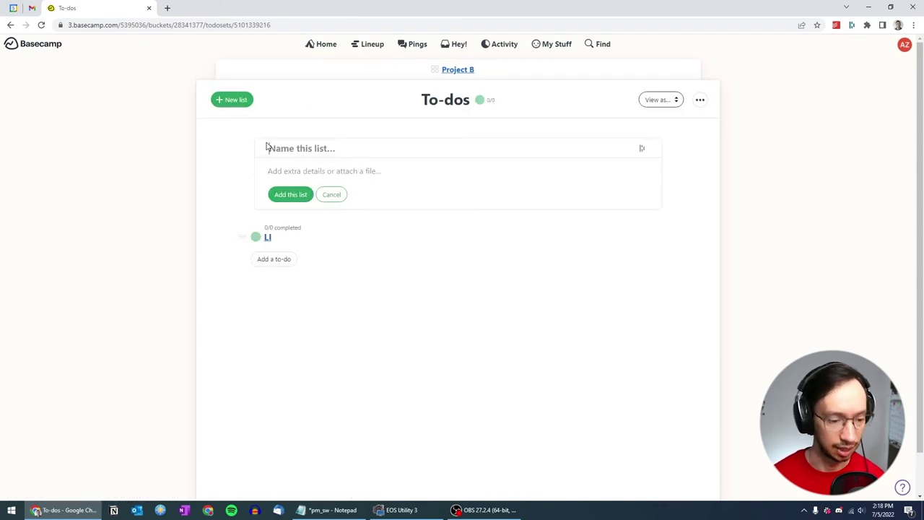
text(DE, JA)
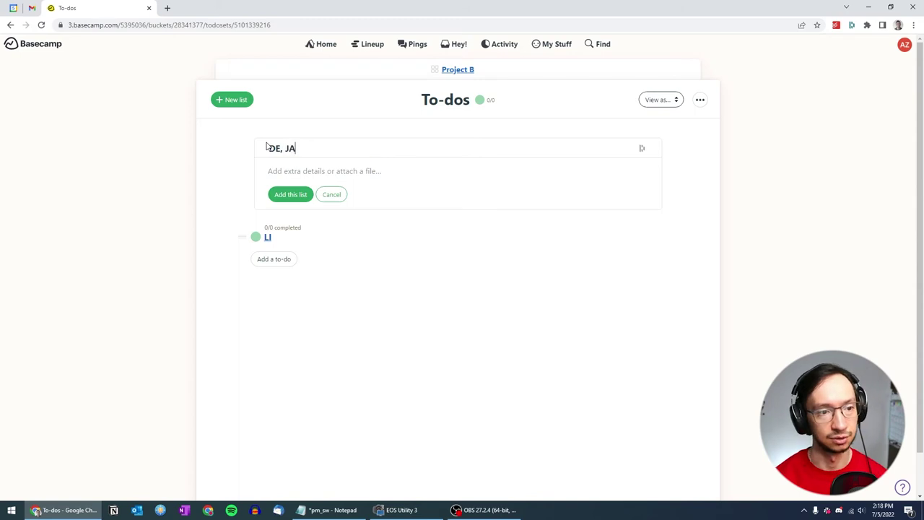
click(298, 200)
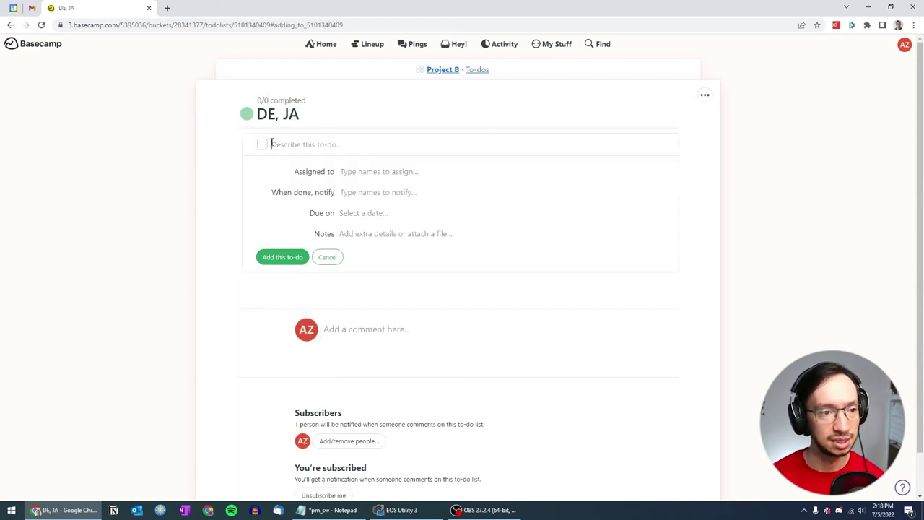
- Add a third to-do list named "FR, KO" to Project B
click(481, 73)
click(233, 98)
text(FR, KO)
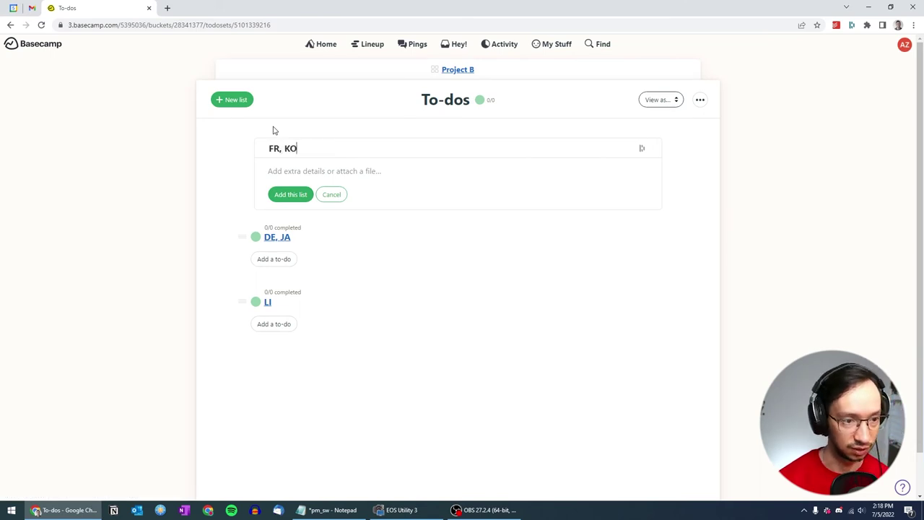
key(Return)
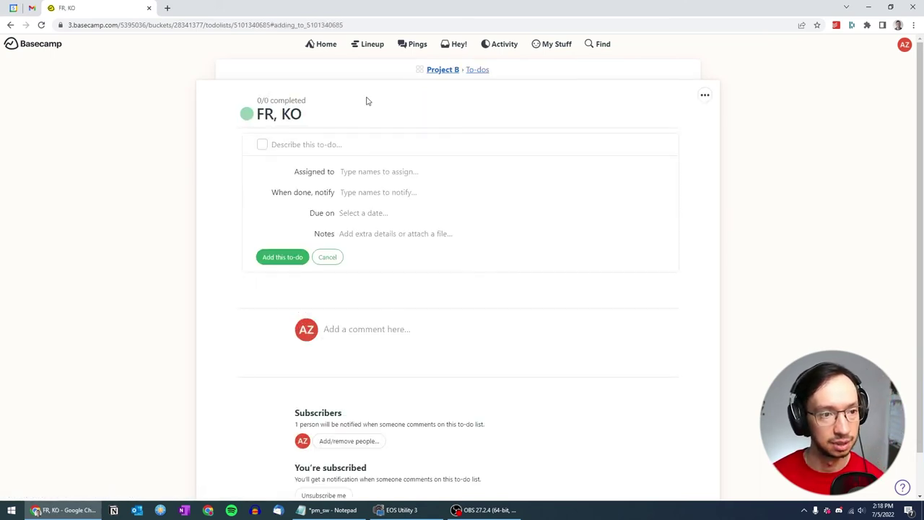
- Reorder Project B's to-do lists so LI comes first, followed by DE, JA and FR, KO
click(482, 70)
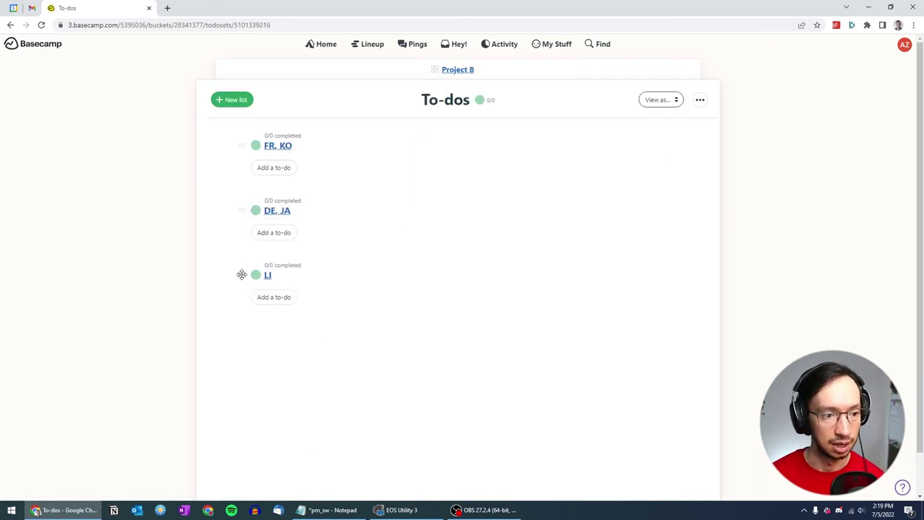
drag(242, 274, 247, 158)
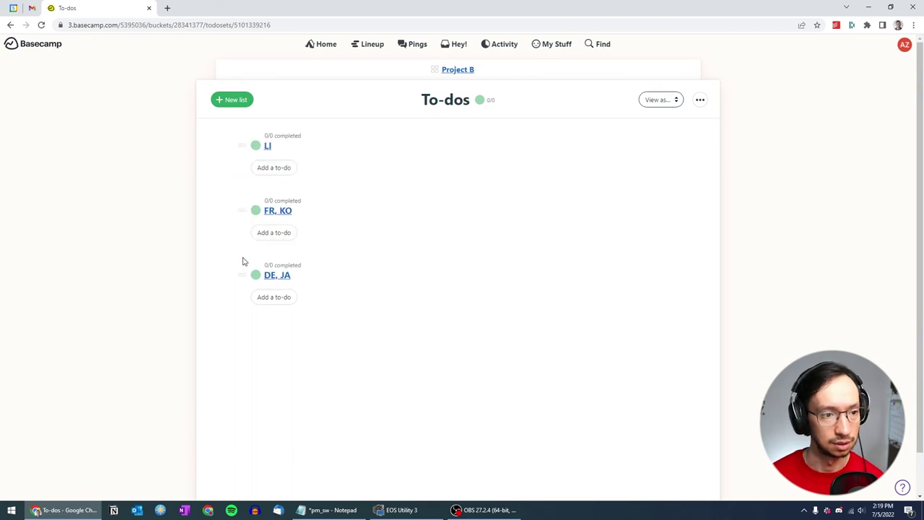
drag(241, 270, 238, 208)
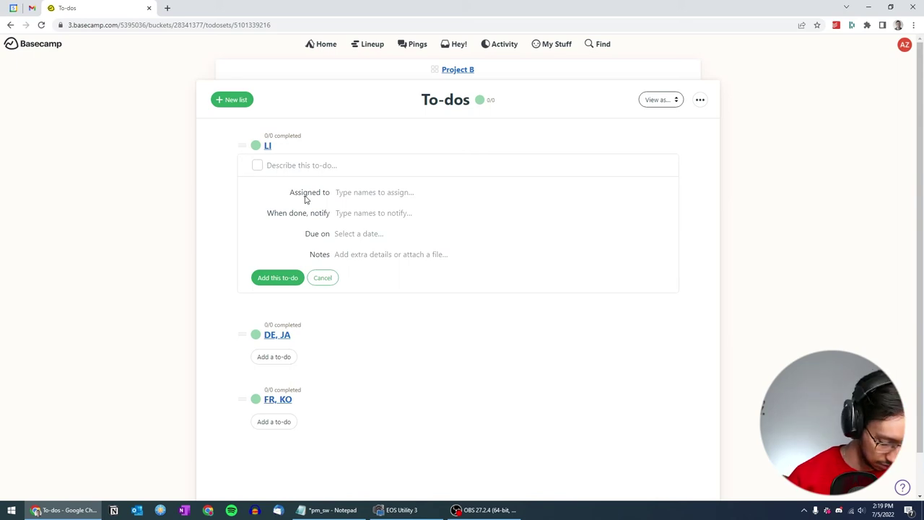
- Enter "Pre-processing" as the description of a new to-do in the LI list
click(303, 167)
text(Pre-process)
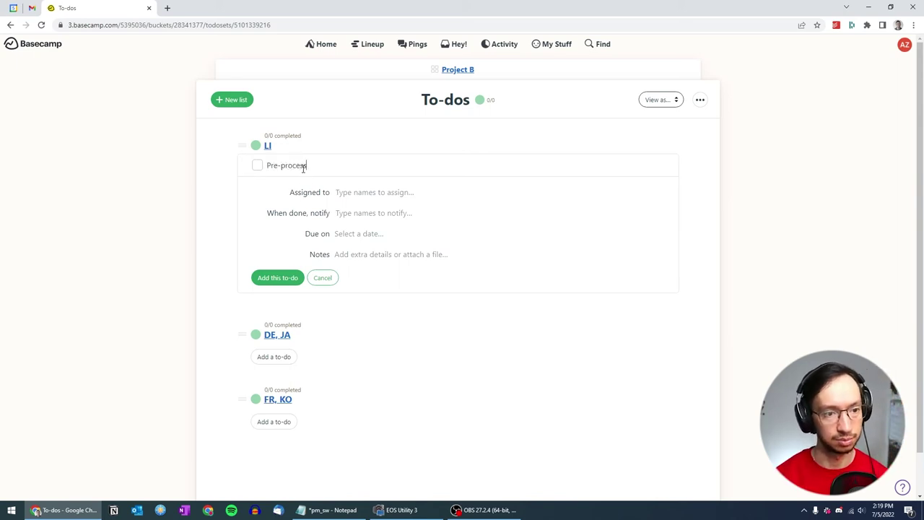
text(ing)
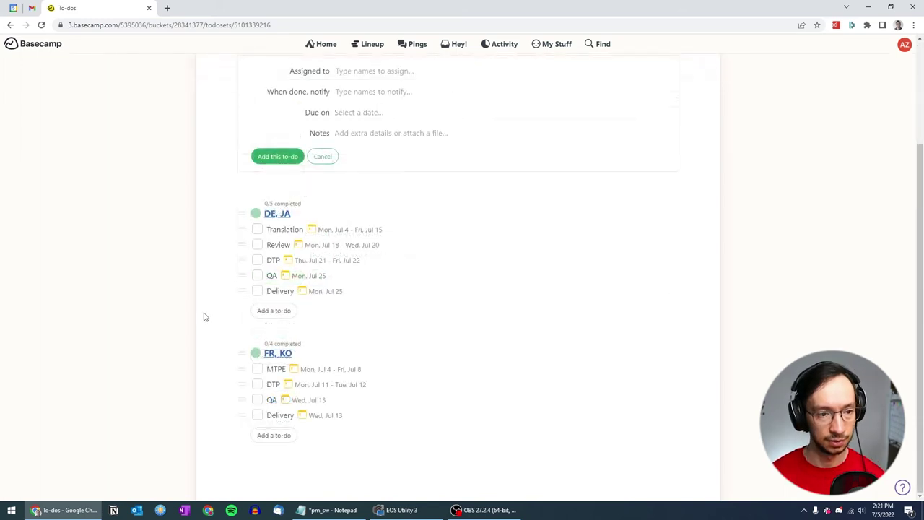
- Discard the blank to-do entry and mark the LI list's "Pre-processing - 10 hrs" to-do as completed
scroll(217, 303, up, 1)
click(322, 253)
scroll(215, 276, up, 1)
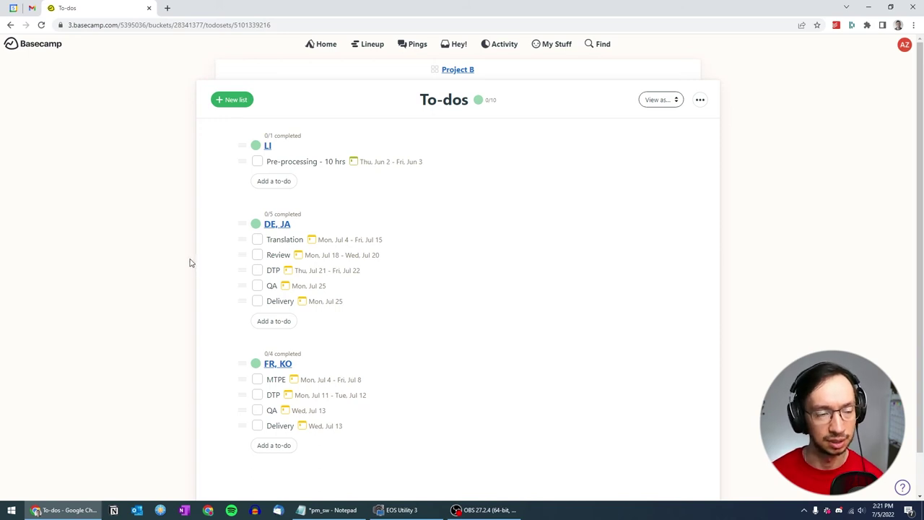
click(257, 161)
- Open Project B's schedule and examine how the overlapping to-dos of its language lists are laid out
click(459, 73)
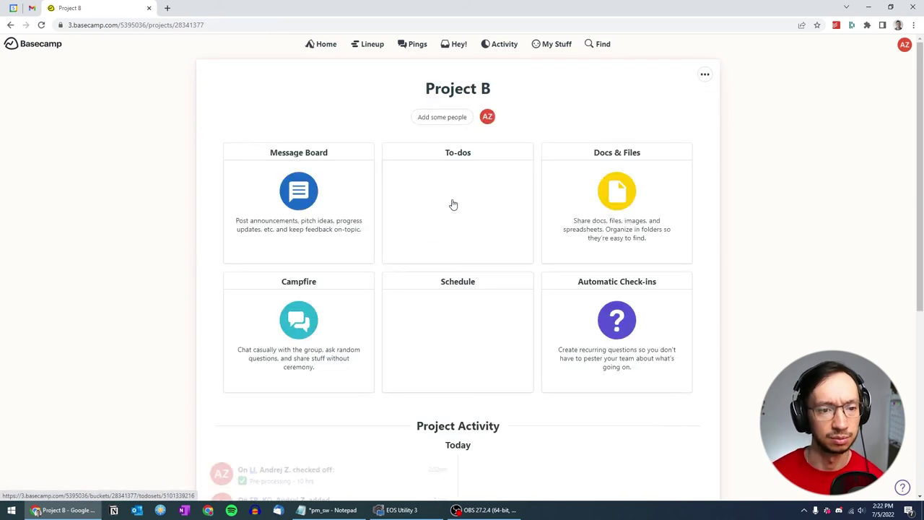
click(455, 282)
scroll(545, 330, down, 1)
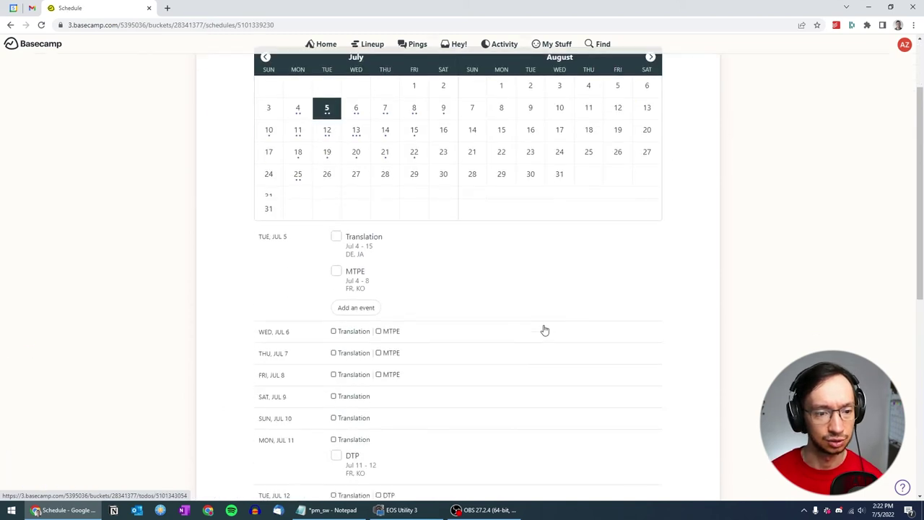
scroll(544, 329, up, 1)
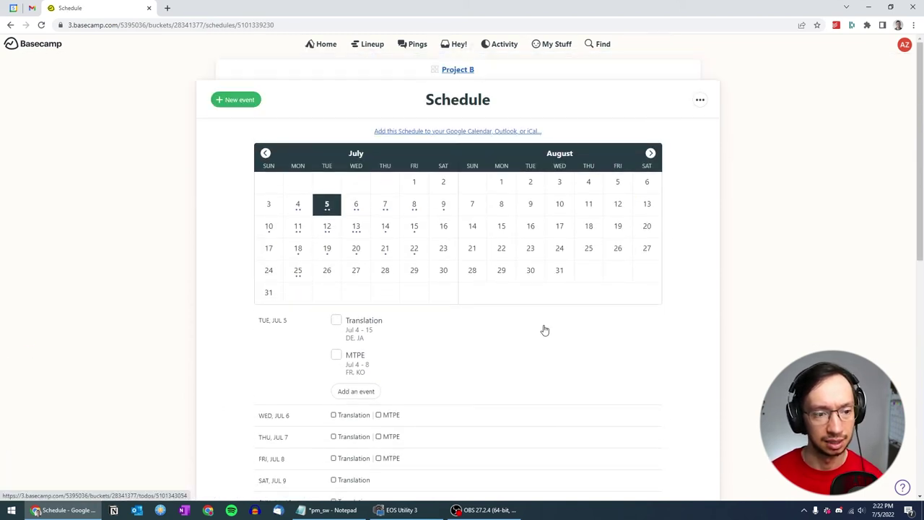
- Look through Project B's scheduled to-dos by day, and check the Lineup for the project timelines
scroll(544, 328, down, 1)
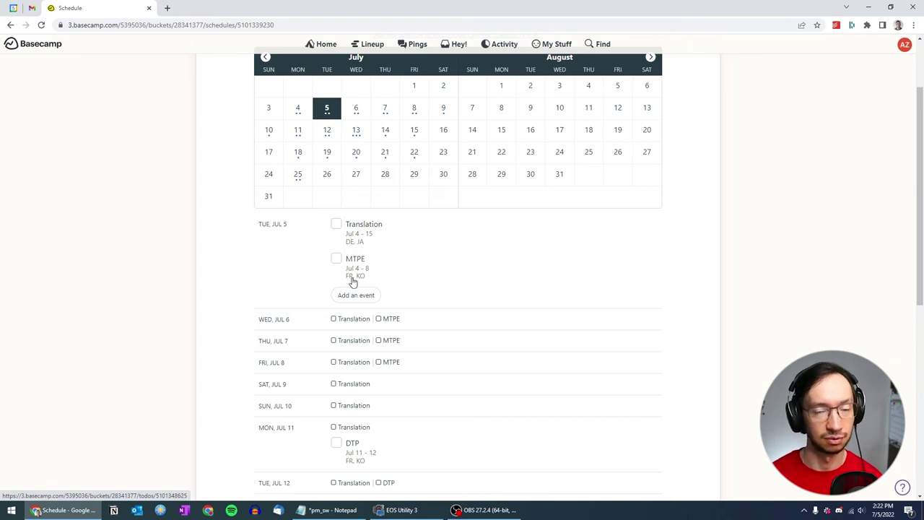
scroll(353, 280, up, 2)
click(358, 47)
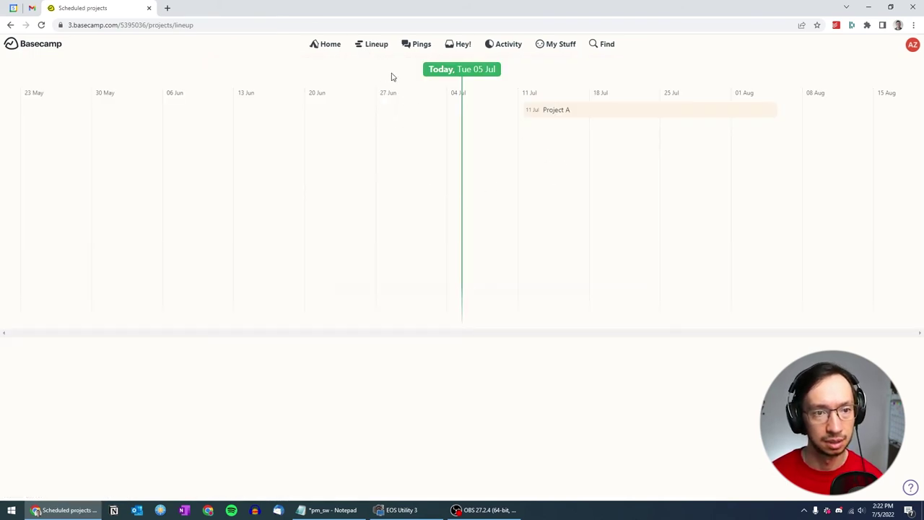
- Go back to Project B from the home page and open its name, description and dates for editing
click(327, 48)
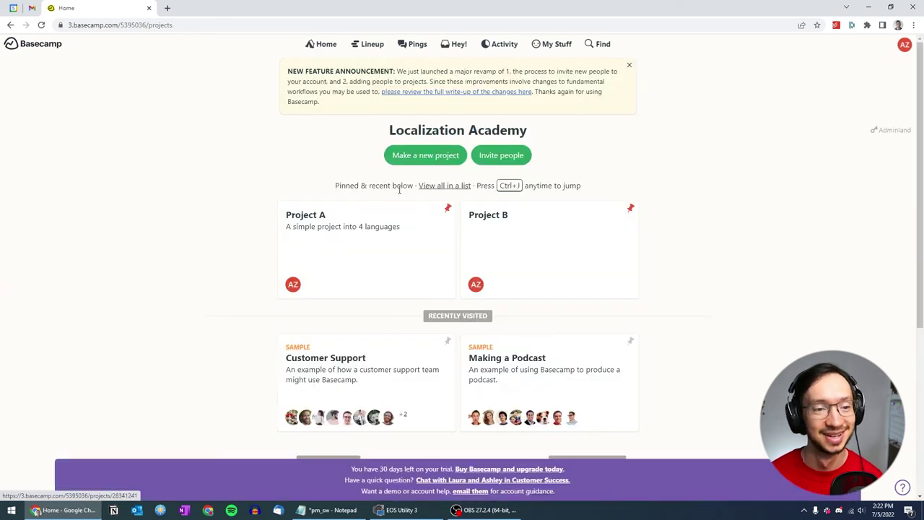
click(540, 238)
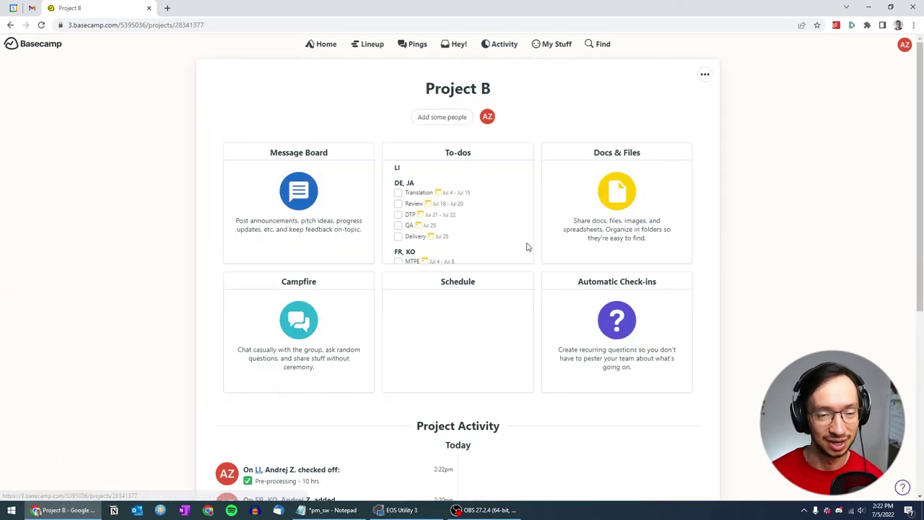
click(704, 75)
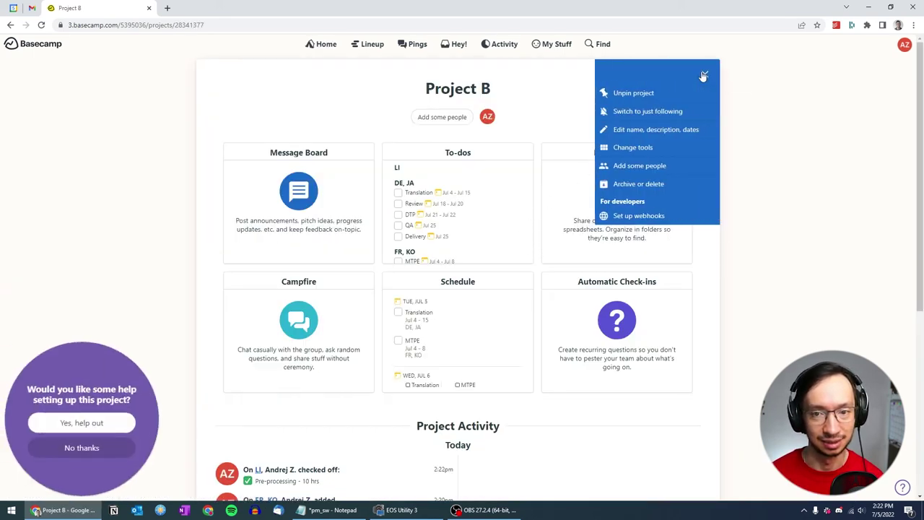
click(654, 130)
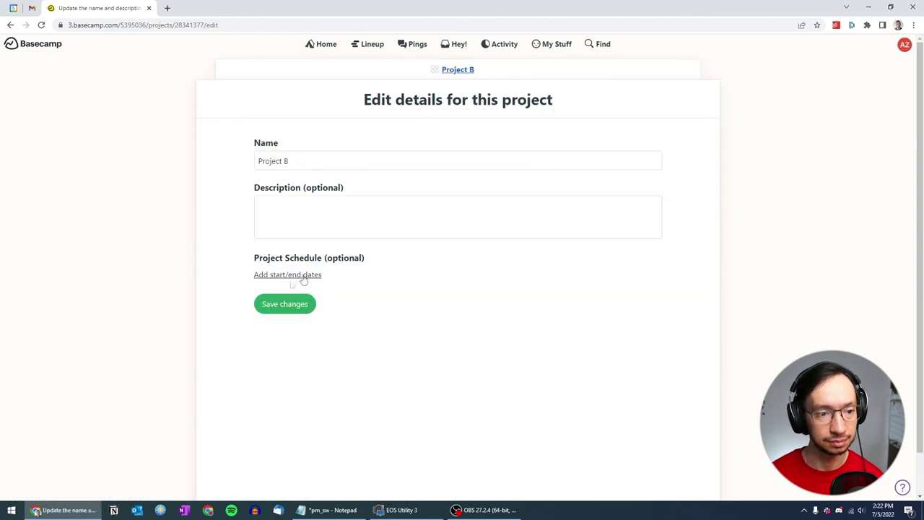
- Set Project B's start date to Jun 30, 2022 and end date to Jul 25, 2022, save the changes and view the Lineup
click(300, 275)
click(281, 287)
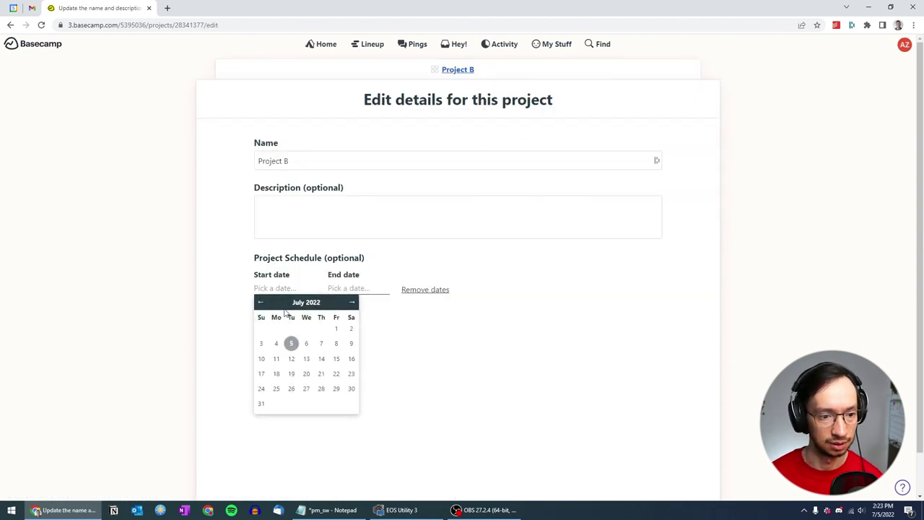
click(261, 304)
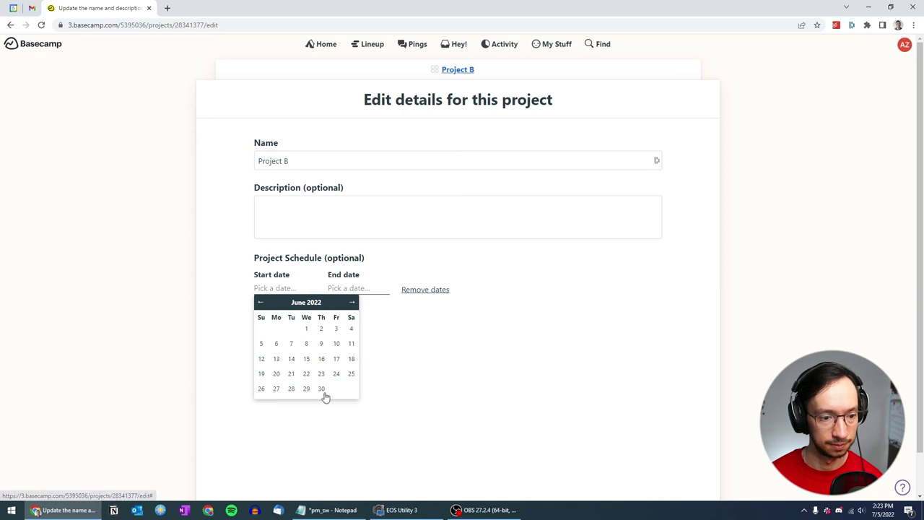
click(322, 389)
click(352, 287)
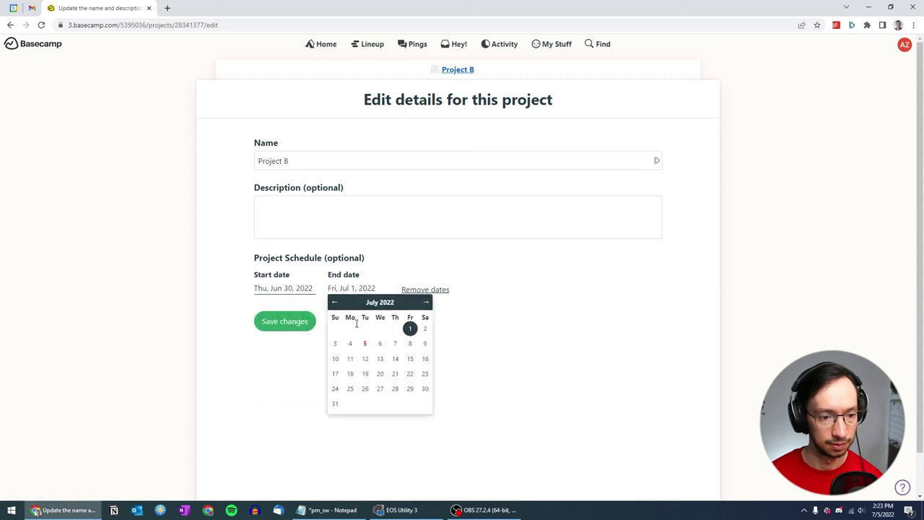
click(351, 389)
click(298, 321)
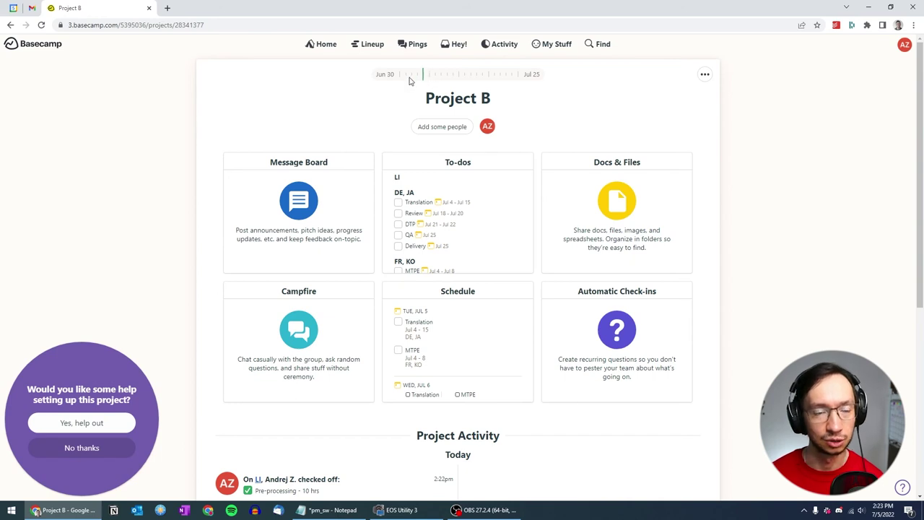
click(364, 46)
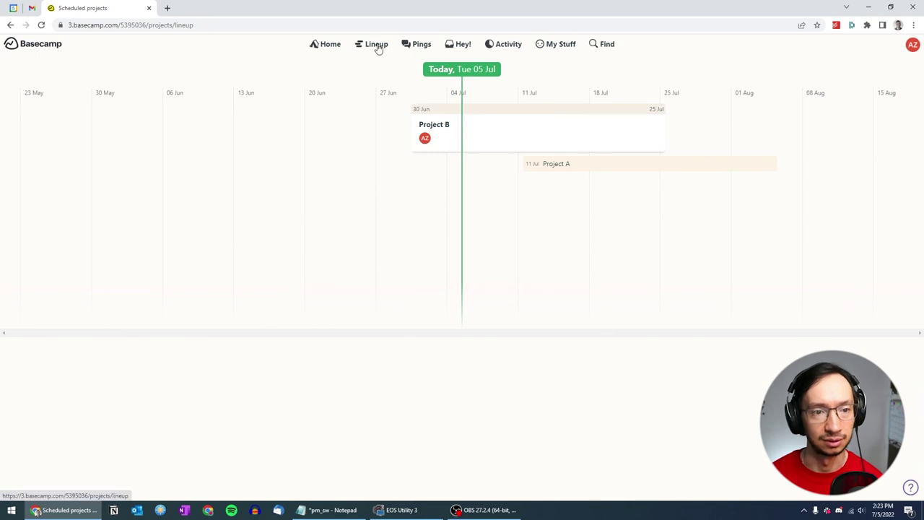